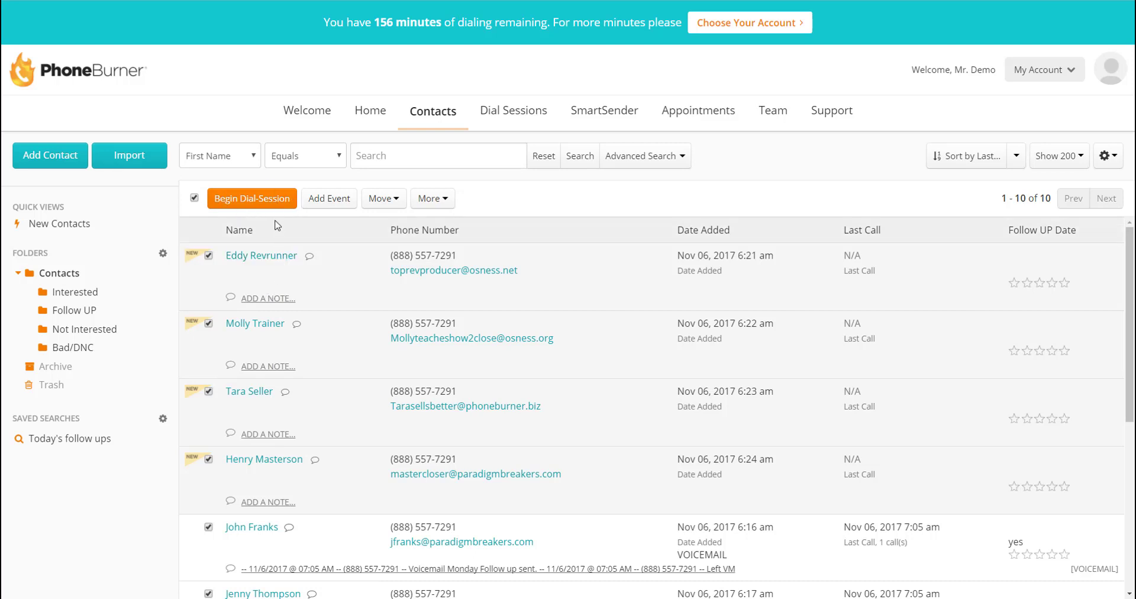
- Set up a dial session for the selected contacts with the Follow-up script and the Tuesday Follow up voicemail message
left_click(260, 203)
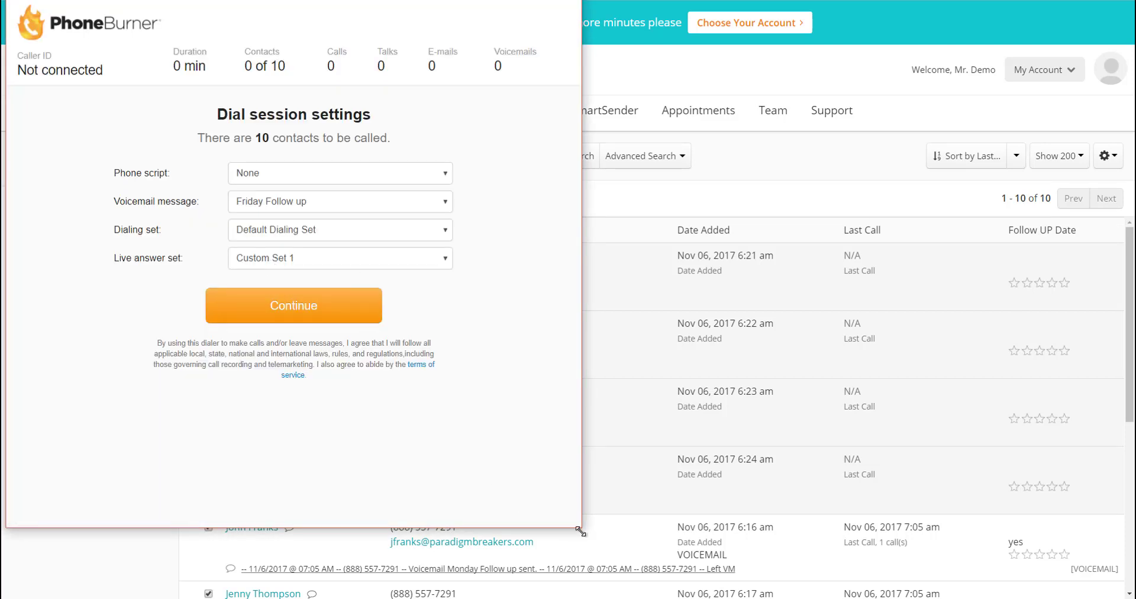
left_click_drag(580, 530, 959, 584)
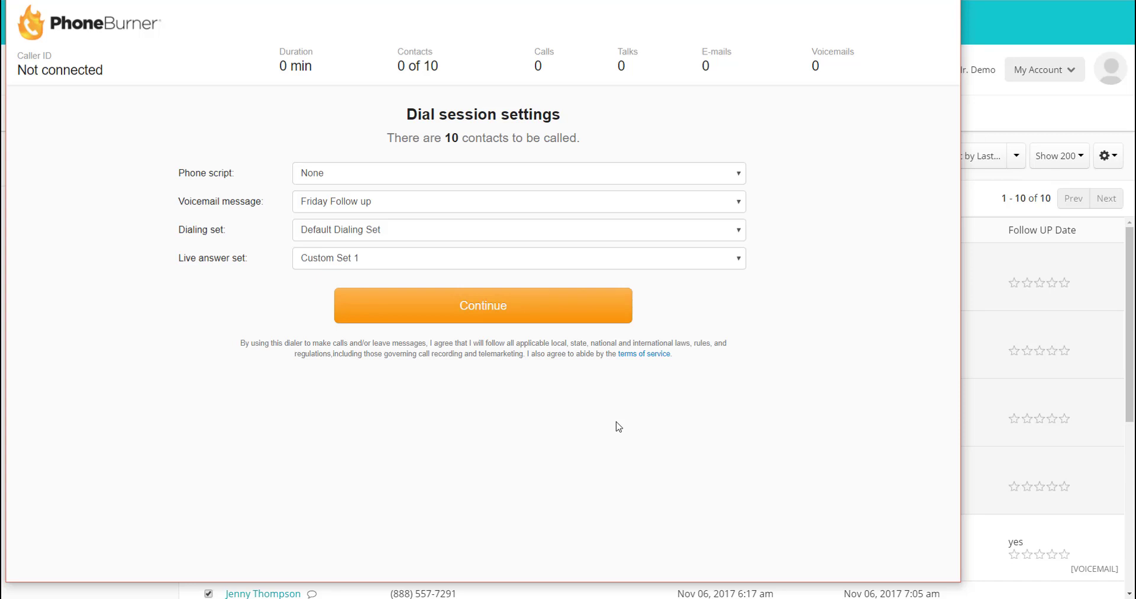
left_click(743, 177)
left_click(691, 198)
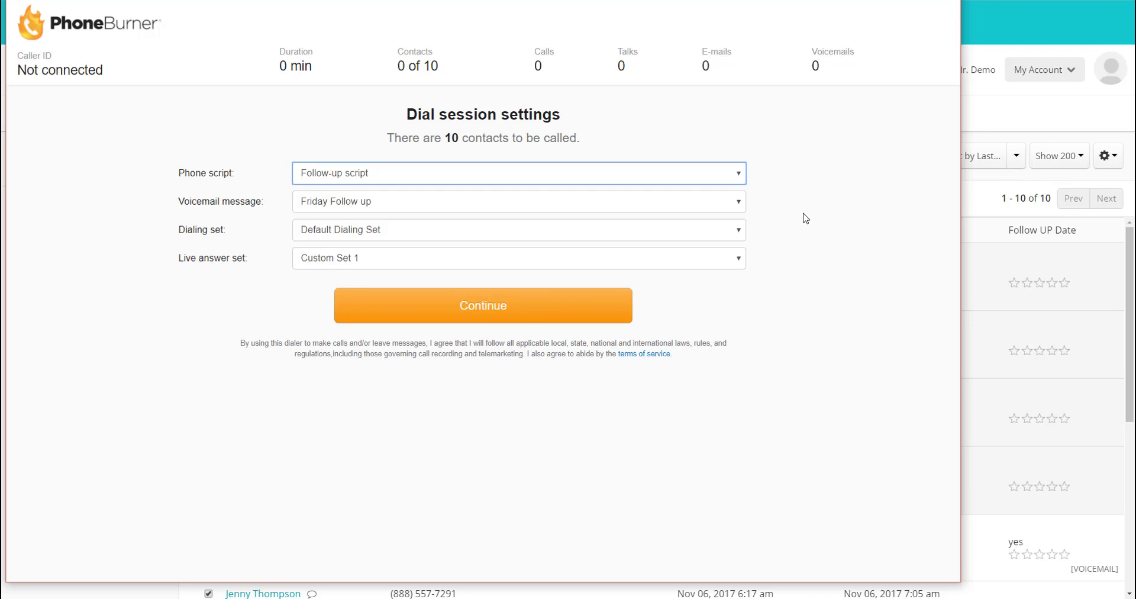
left_click(727, 204)
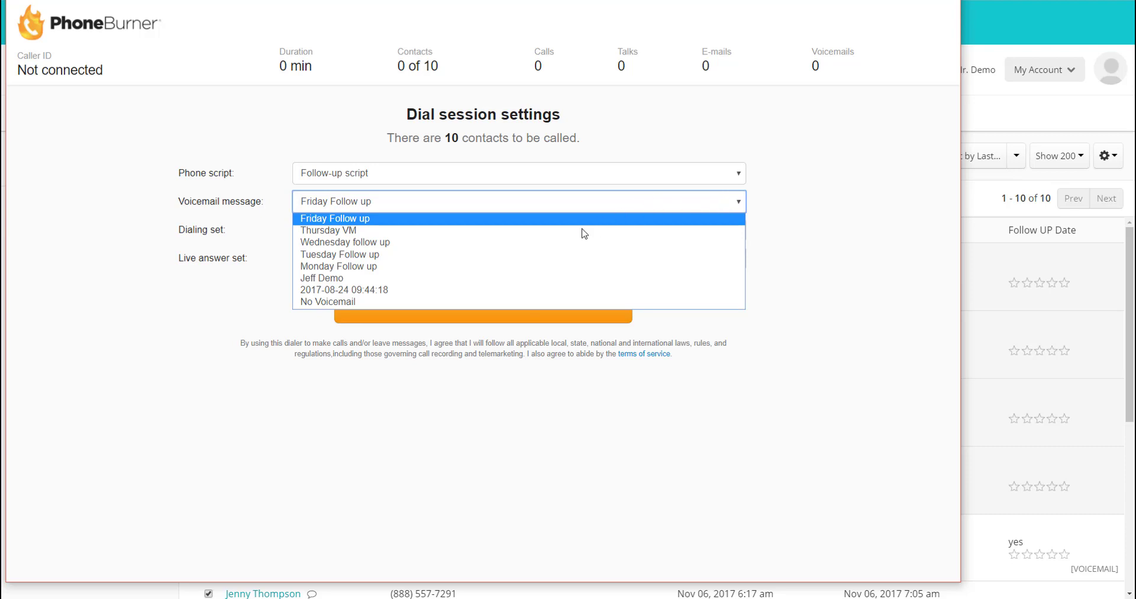
left_click(481, 256)
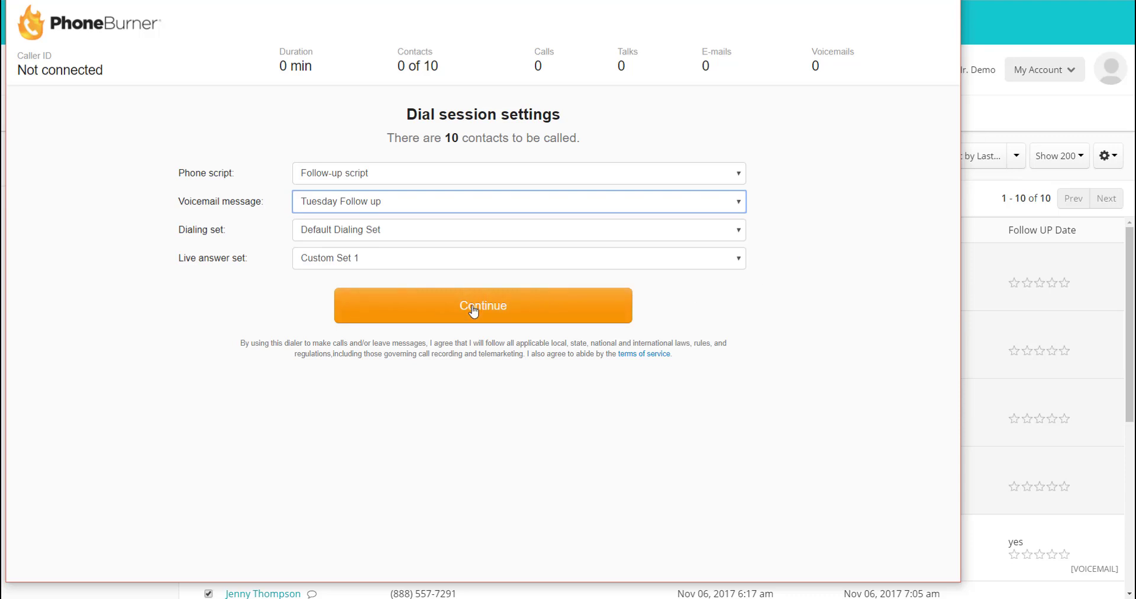
left_click(446, 309)
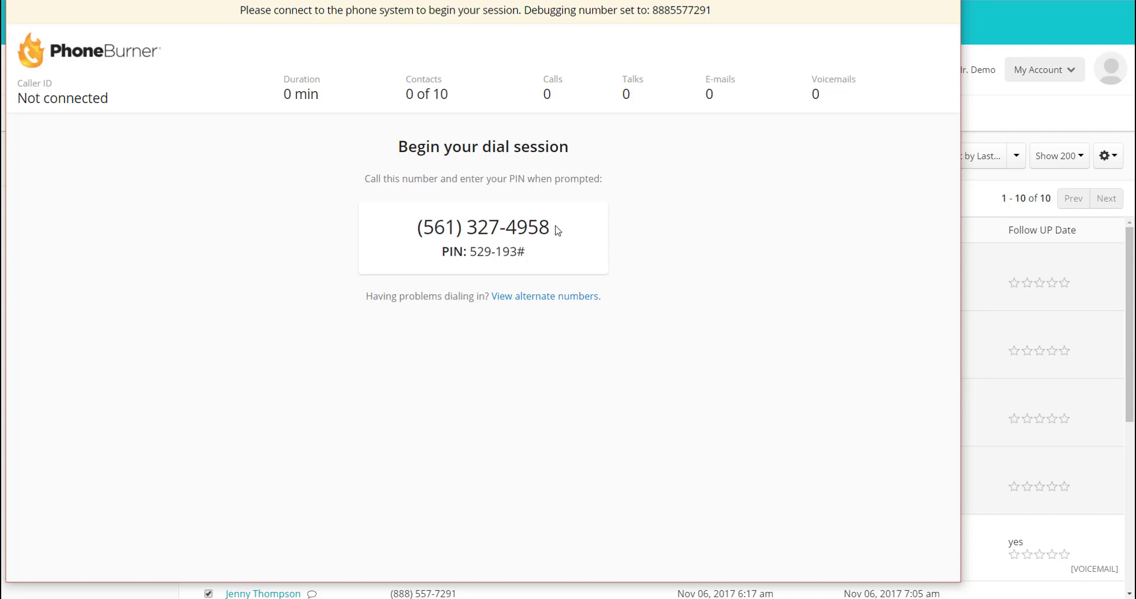
left_click_drag(555, 228, 419, 226)
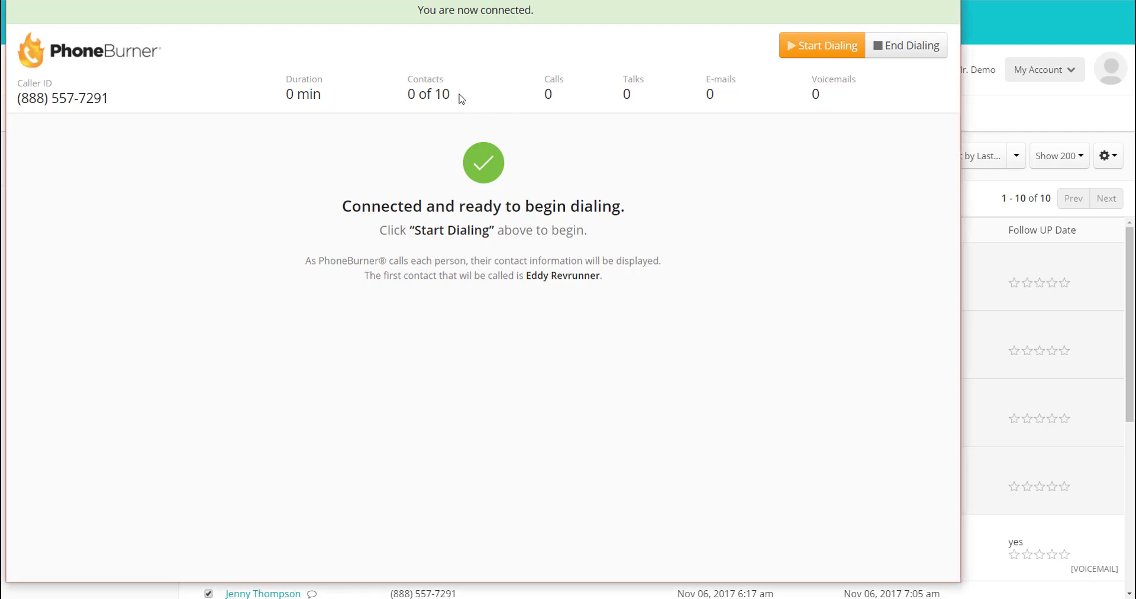
left_click_drag(459, 97, 406, 94)
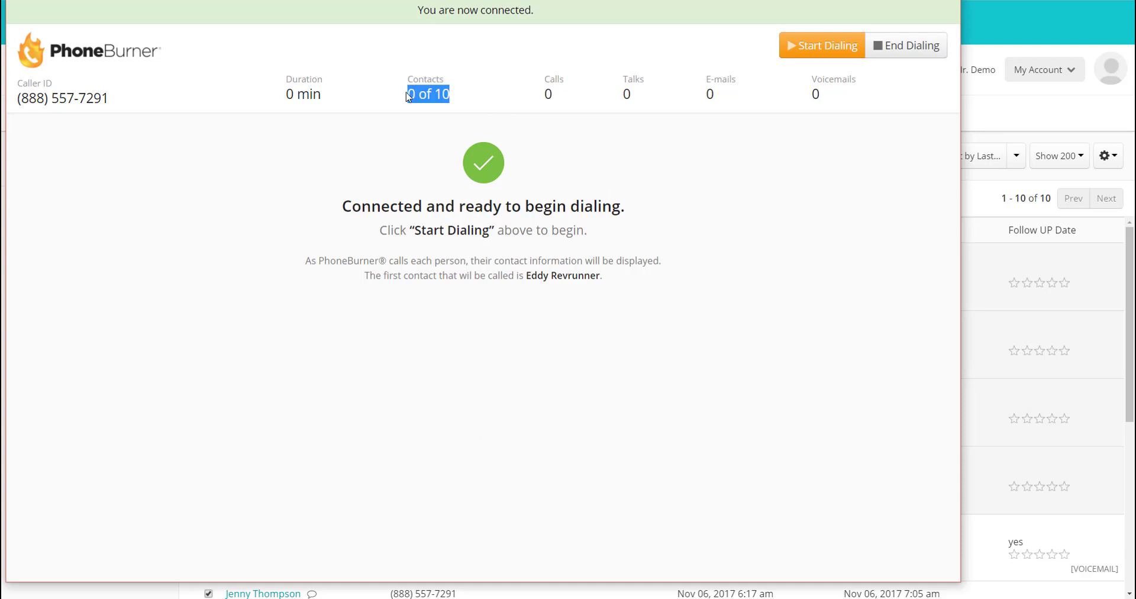
left_click(430, 136)
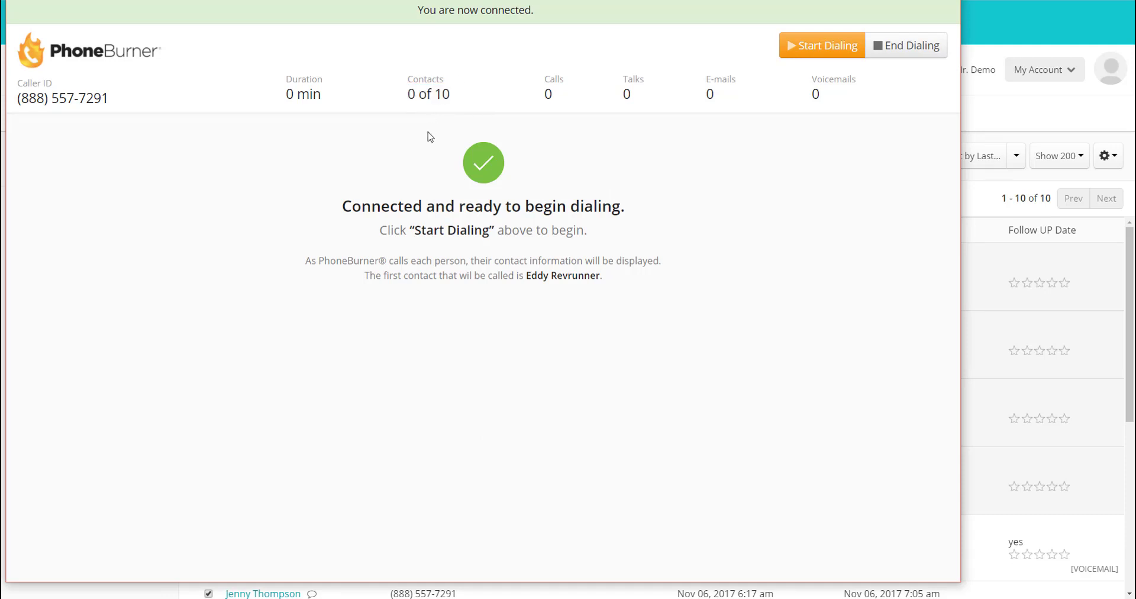
left_click_drag(117, 99, 17, 98)
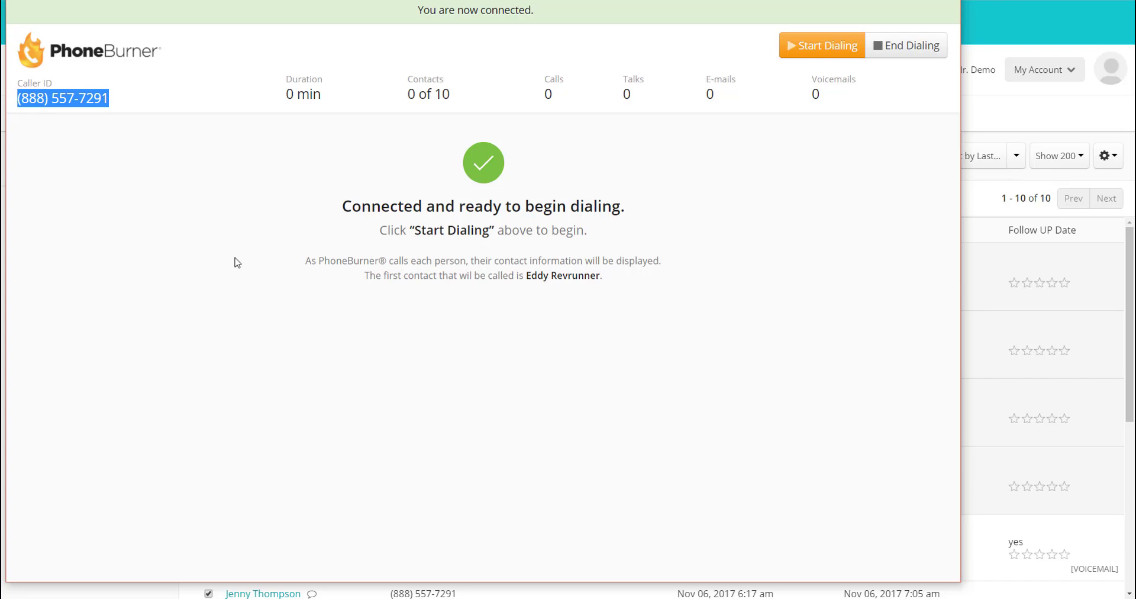
- Start dialing, leave a voicemail for the first contact and record the second call as No Answer
left_click(829, 54)
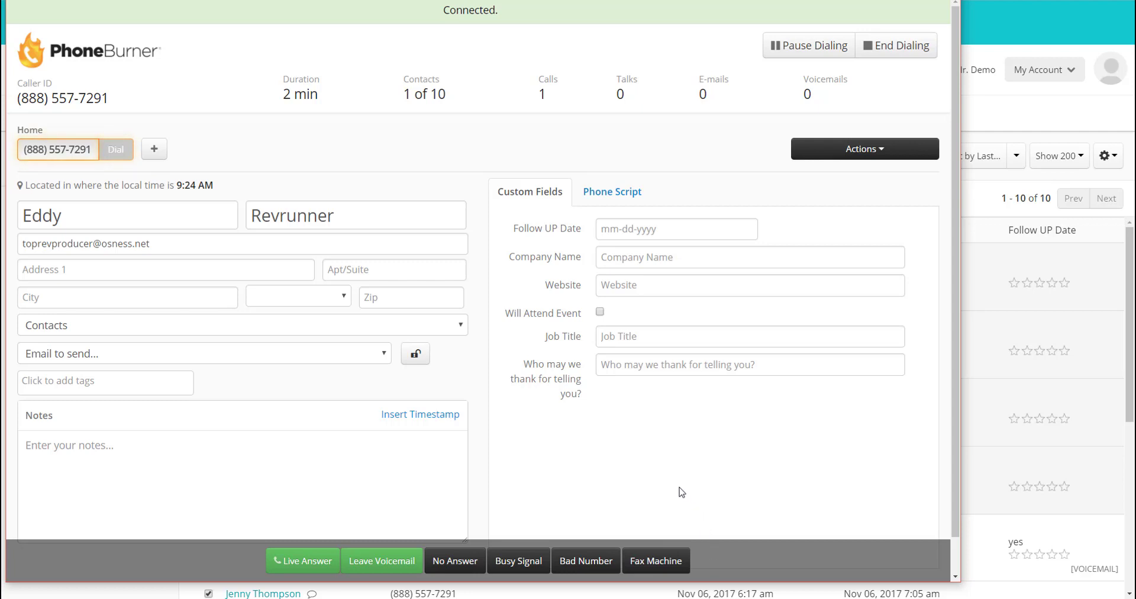
left_click(351, 562)
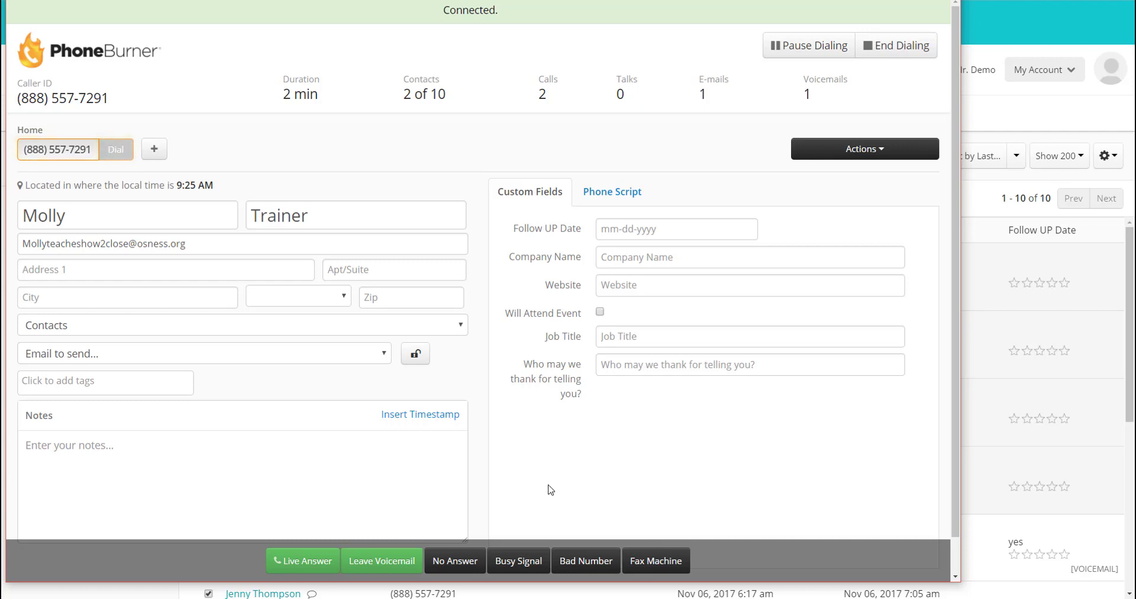
left_click(464, 562)
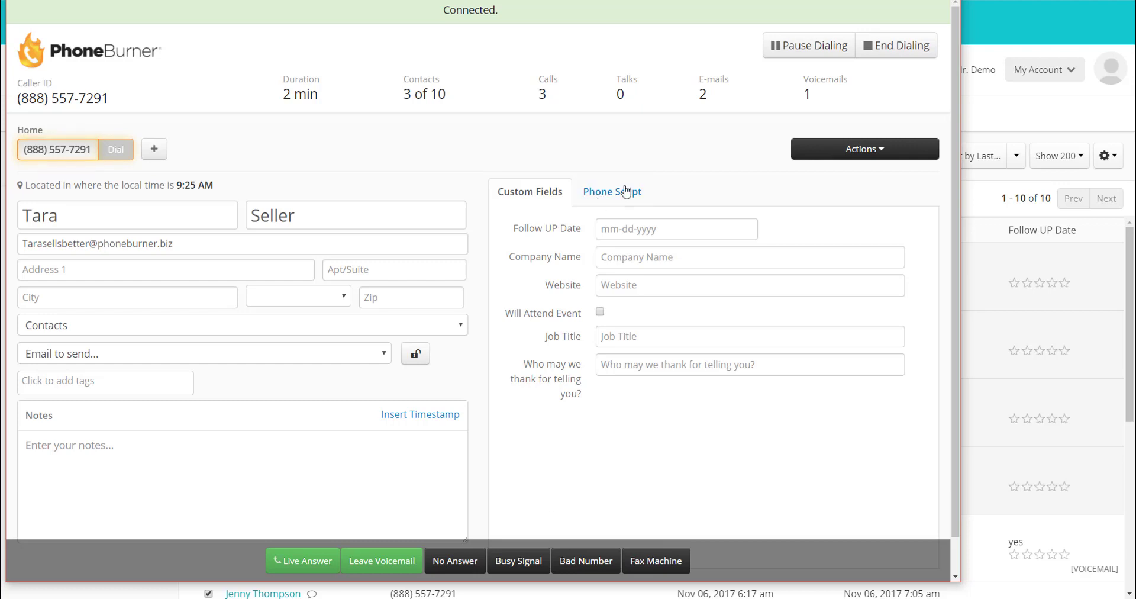
- Examine the phone script for the third contact, including the automatically inserted contact name
left_click(624, 203)
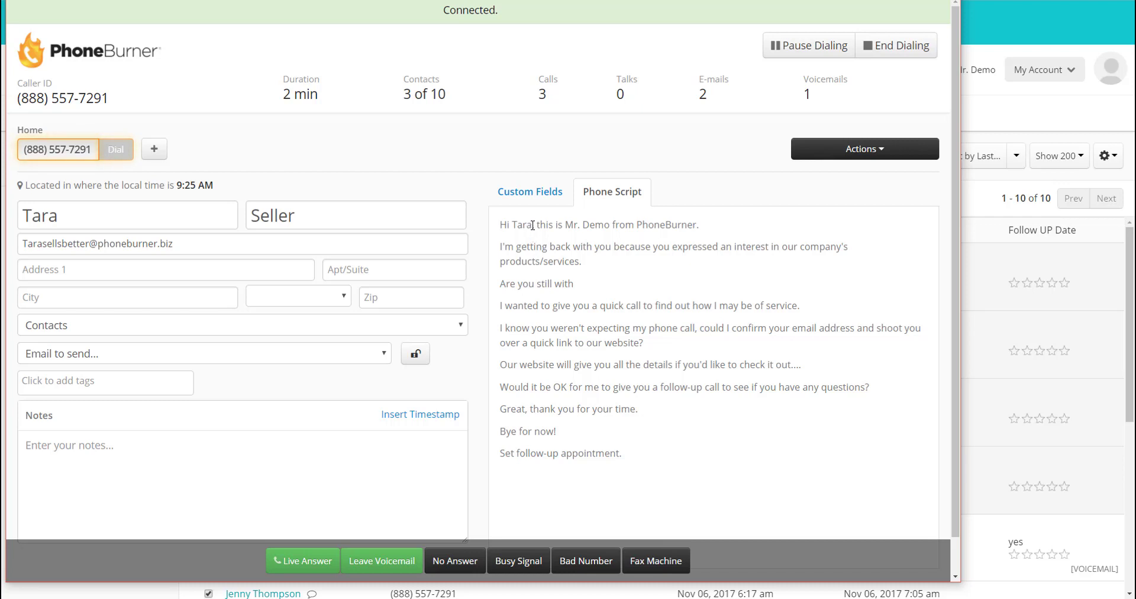
left_click_drag(528, 225, 513, 224)
left_click(529, 204)
left_click(612, 192)
- Schedule a follow-up event for the current contact on Tuesday 11/7 at 1:00 PM in an enlarged calendar window
left_click(874, 153)
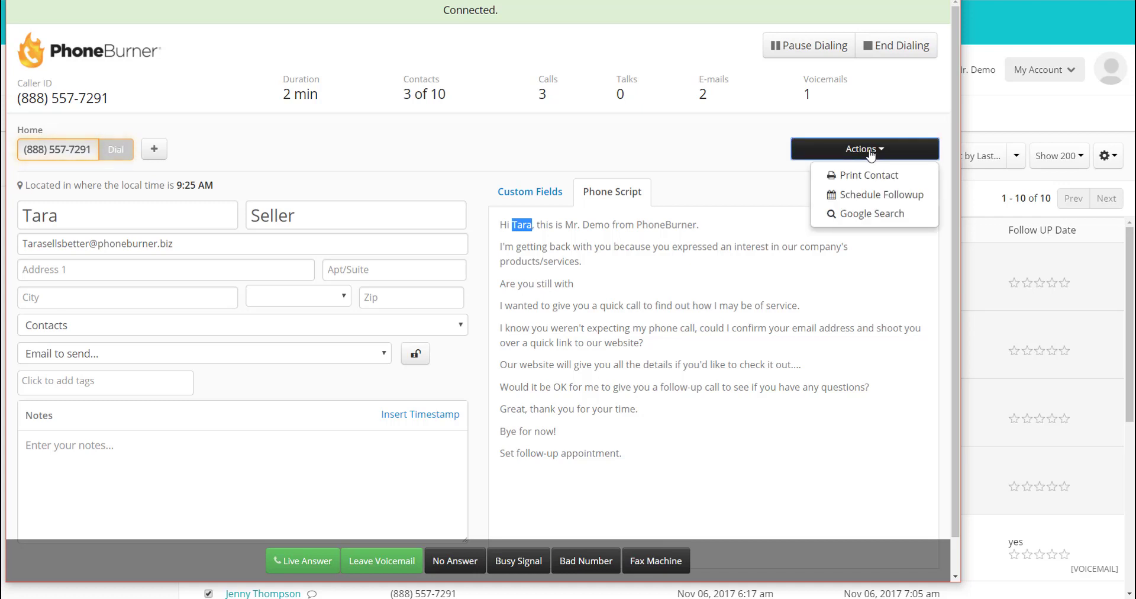
left_click(867, 195)
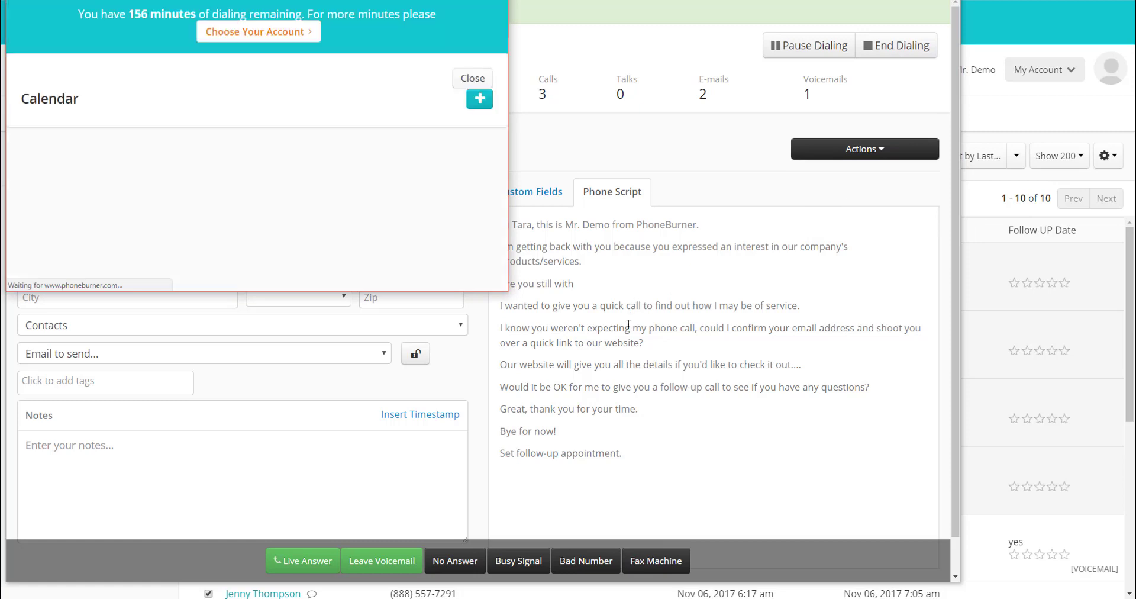
left_click_drag(505, 291, 934, 544)
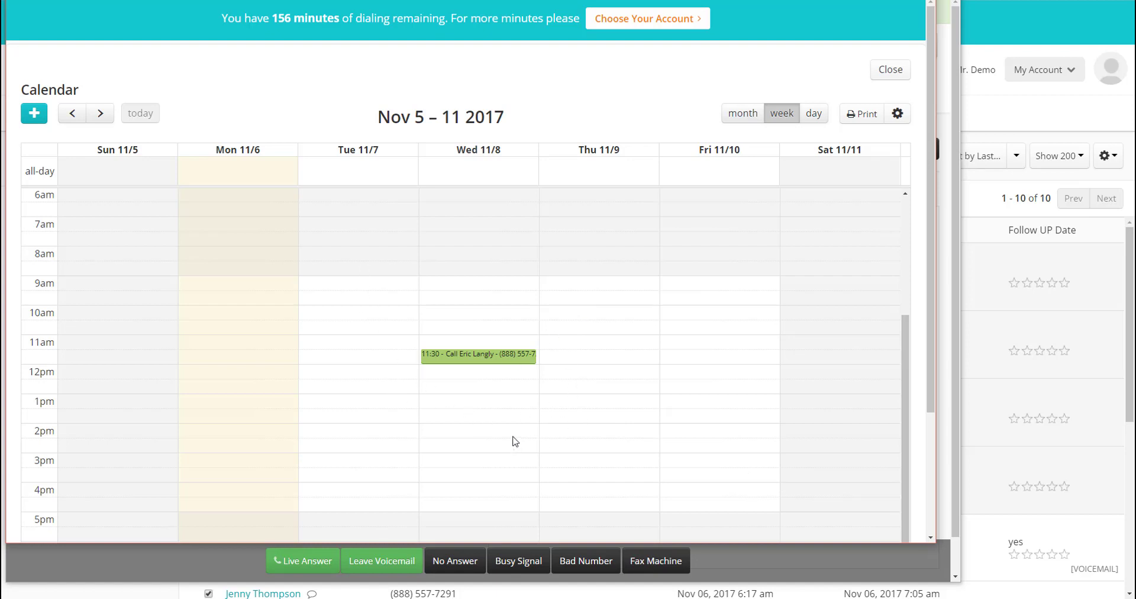
left_click(402, 404)
left_click(427, 417)
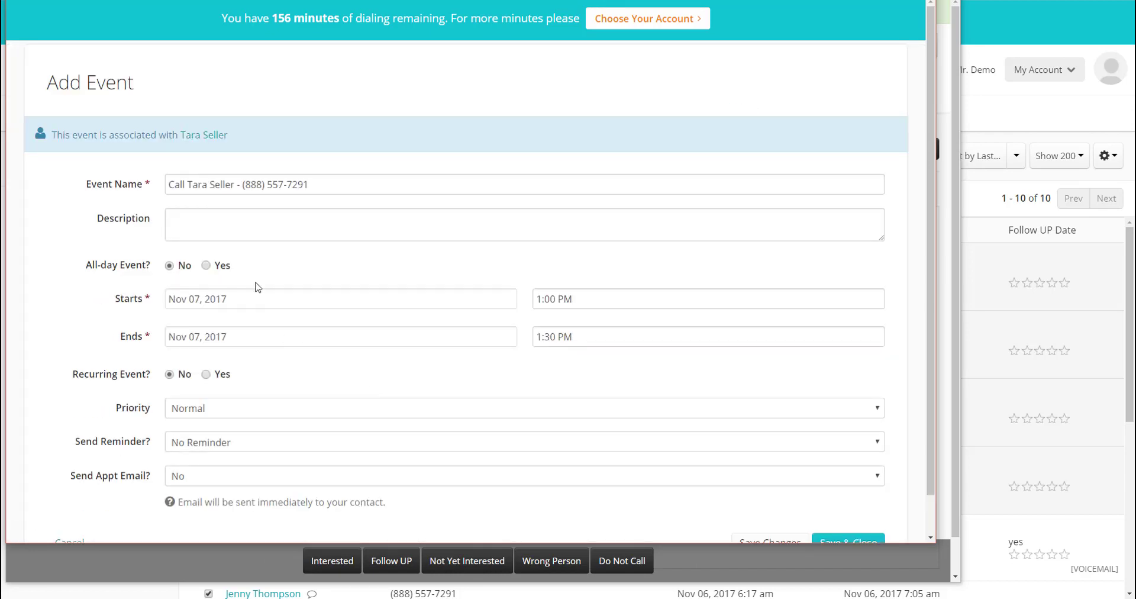
- Describe the event as "Need to follow up and get specific information to close the deal"
scroll(237, 267, "down", 1)
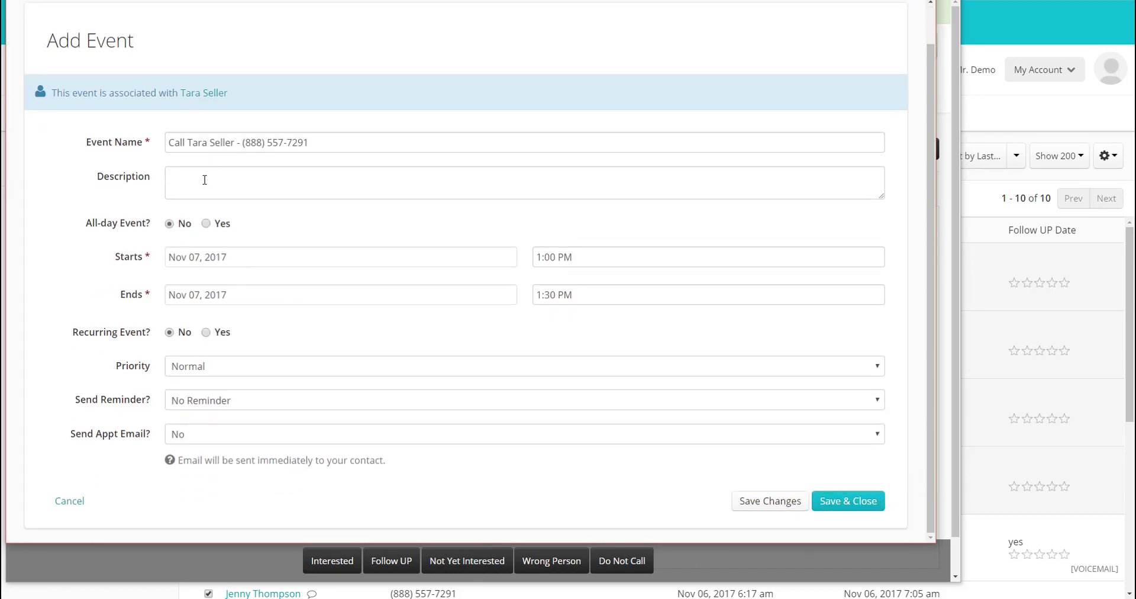
left_click(205, 181)
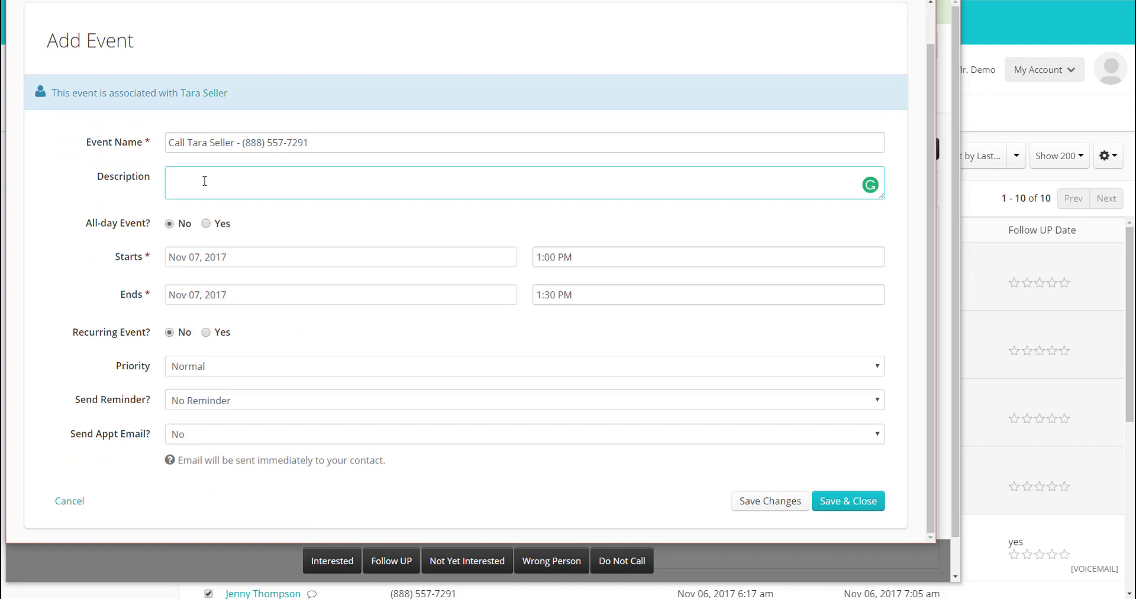
type("Need to follow up and get specific inf")
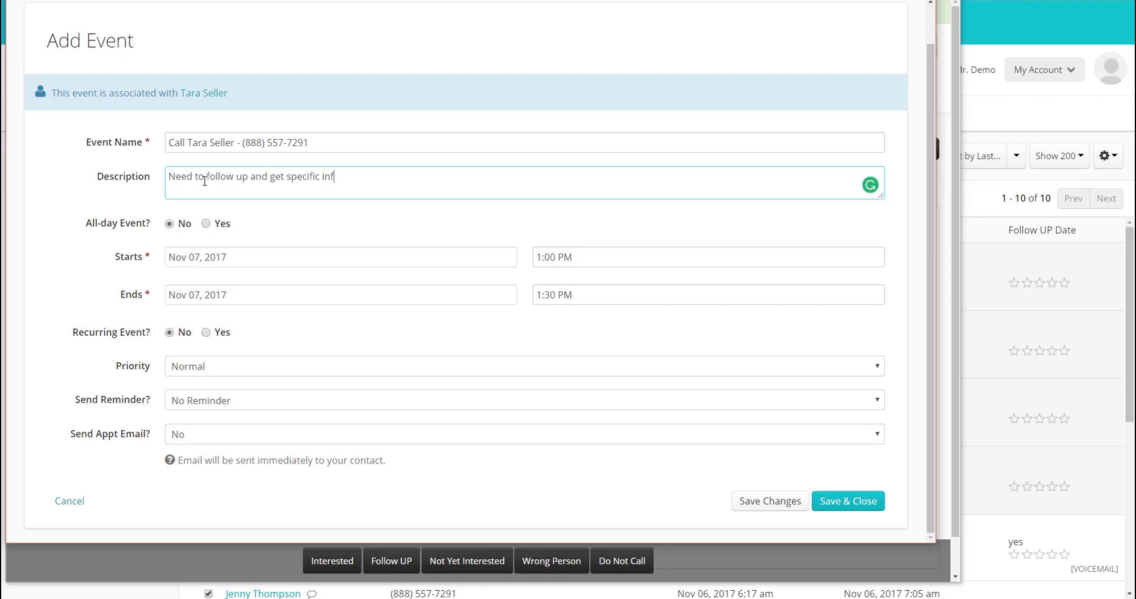
type("ormation to close the deal")
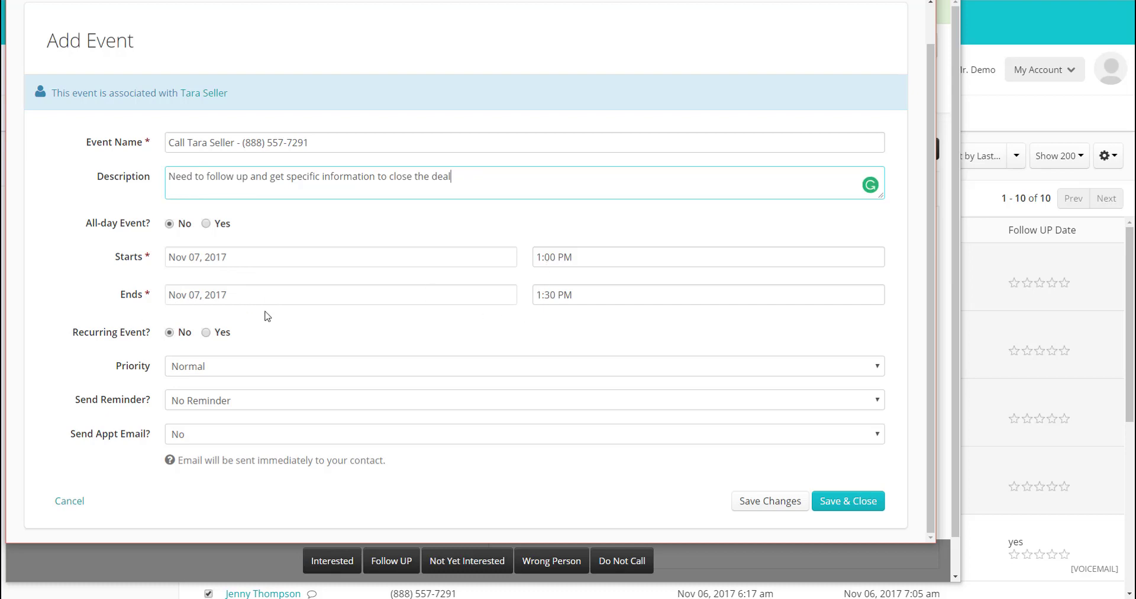
- Set the event's priority to Critical, its reminder to 15 Minutes Before and its appointment email to Appointment - New
left_click(247, 367)
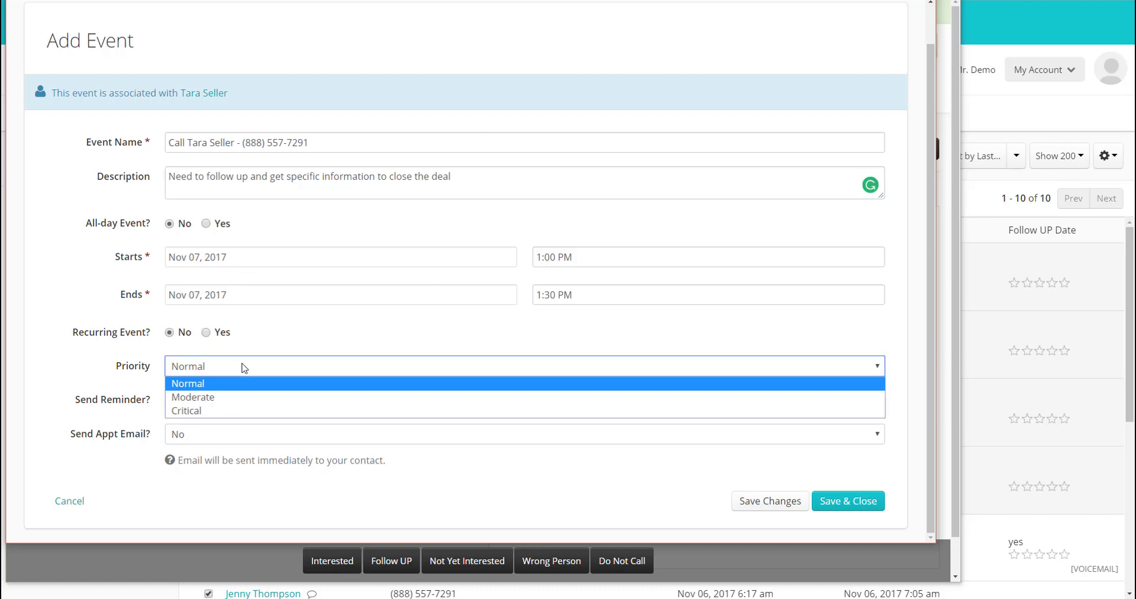
left_click(207, 410)
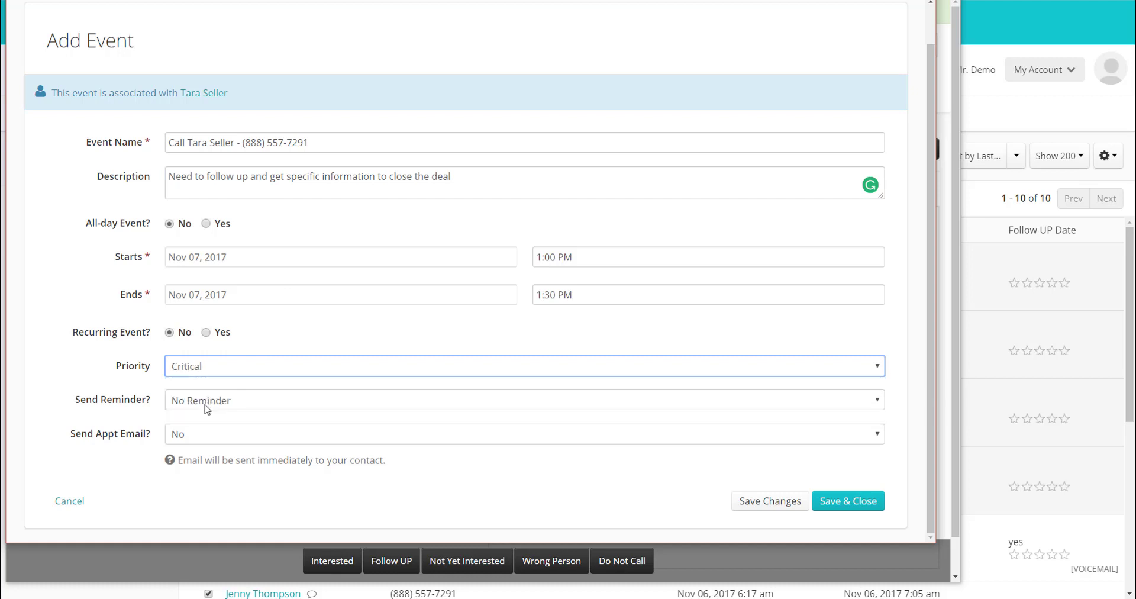
left_click(205, 405)
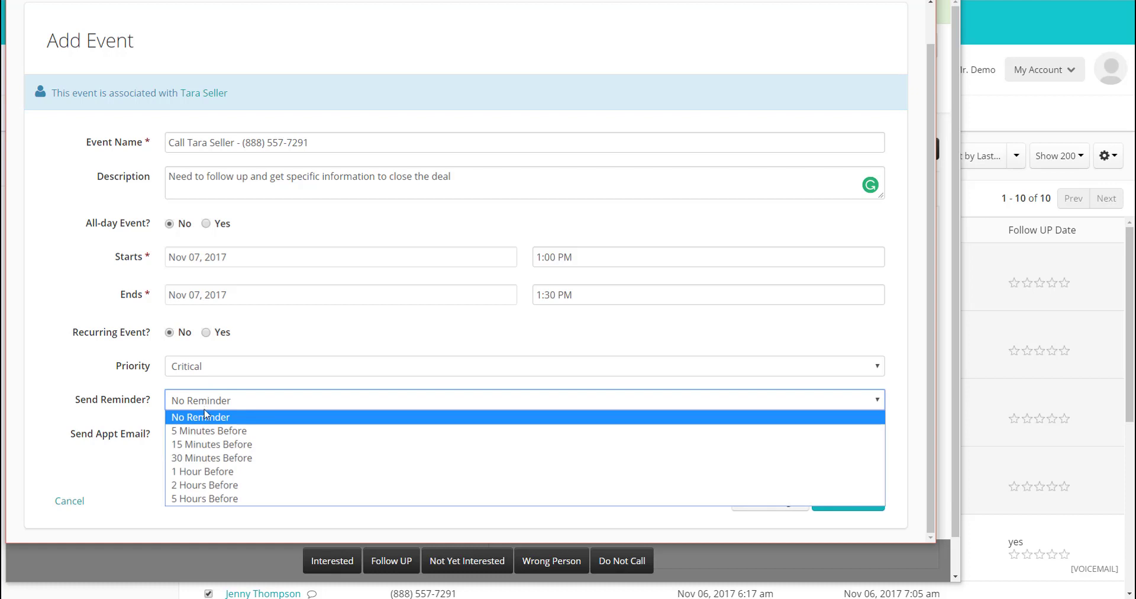
left_click(201, 445)
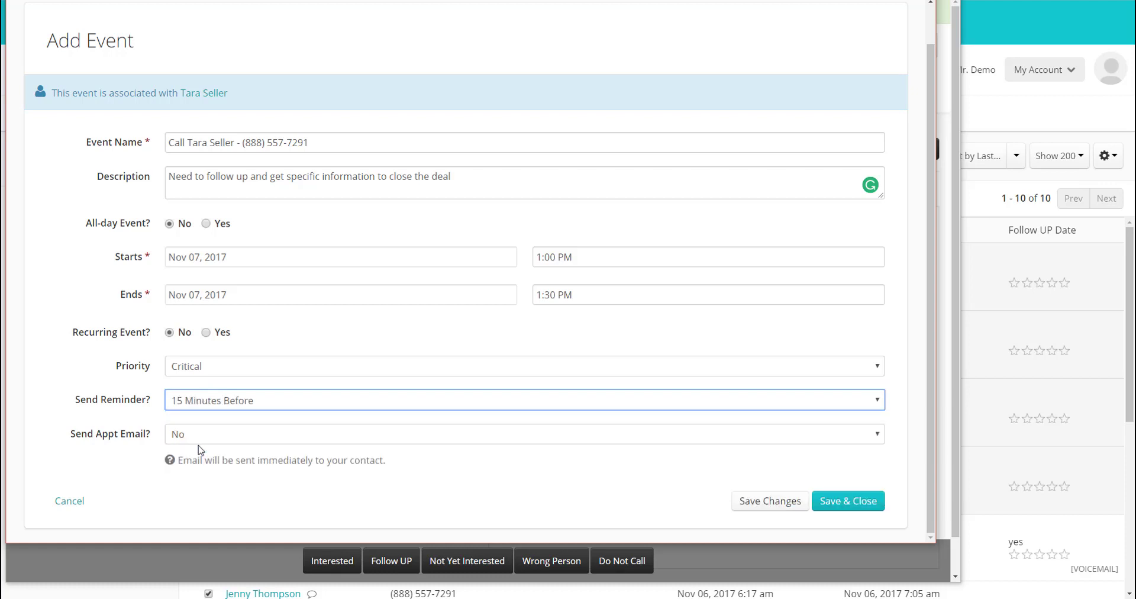
left_click(247, 441)
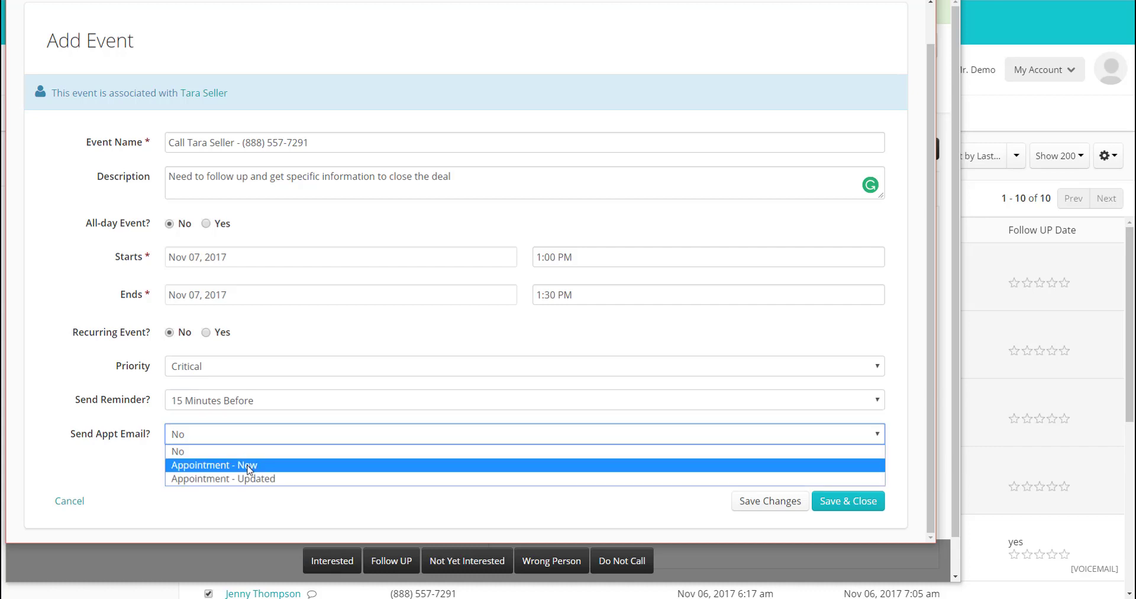
left_click(247, 465)
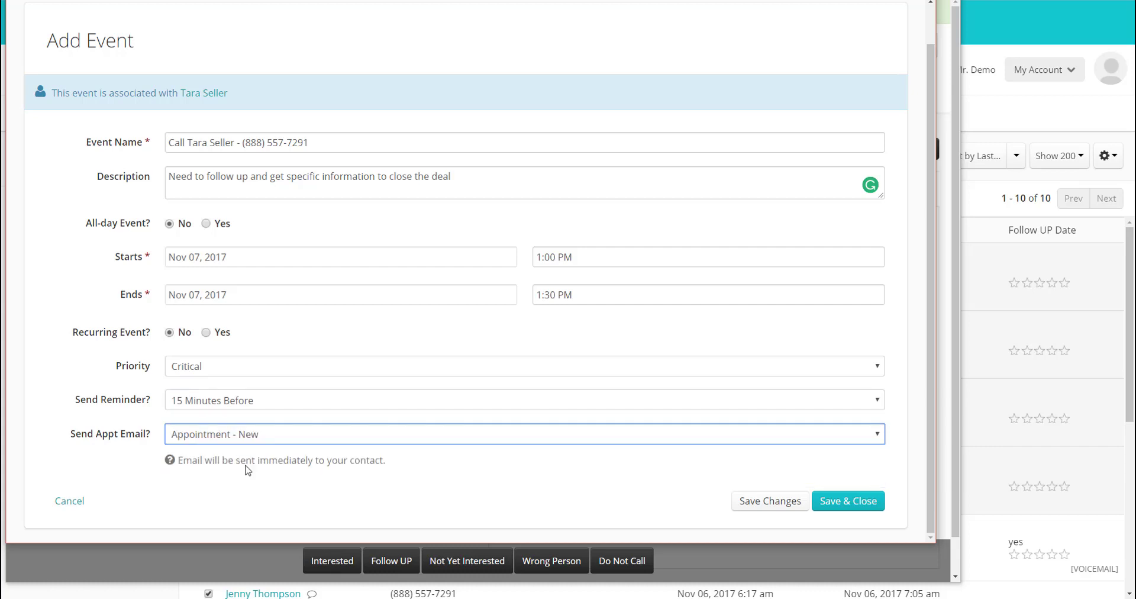
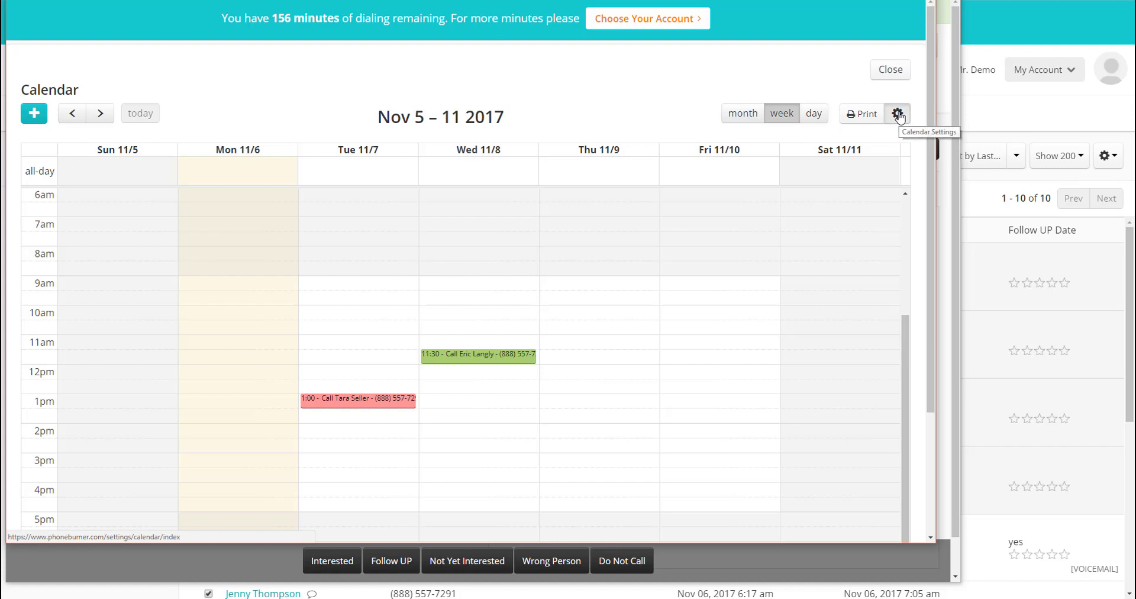
scroll(435, 195, "down", 10)
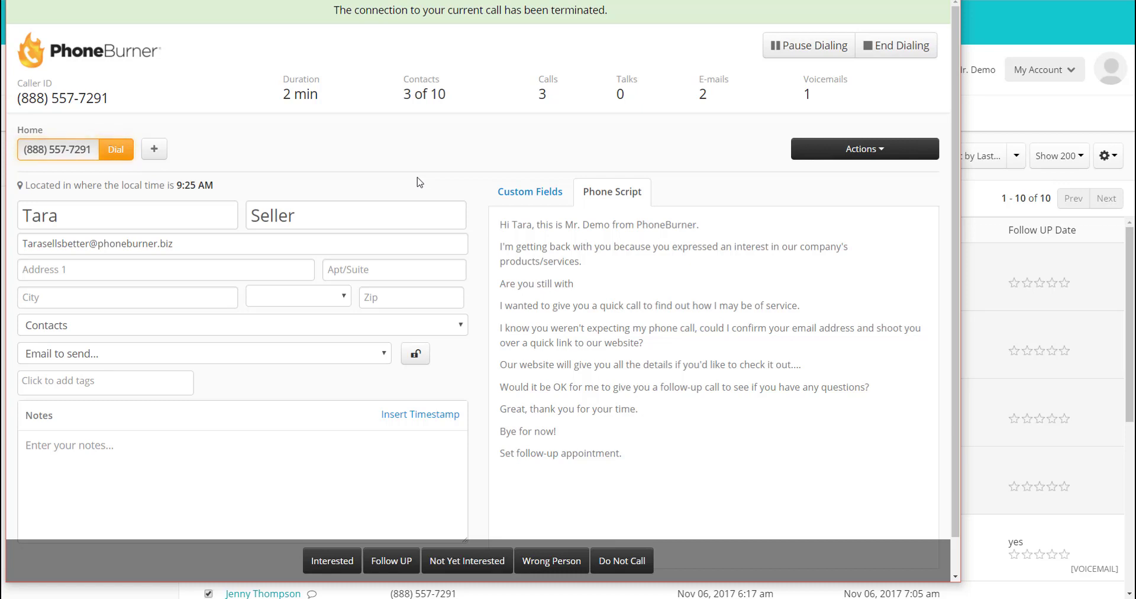
left_click_drag(625, 10, 335, 16)
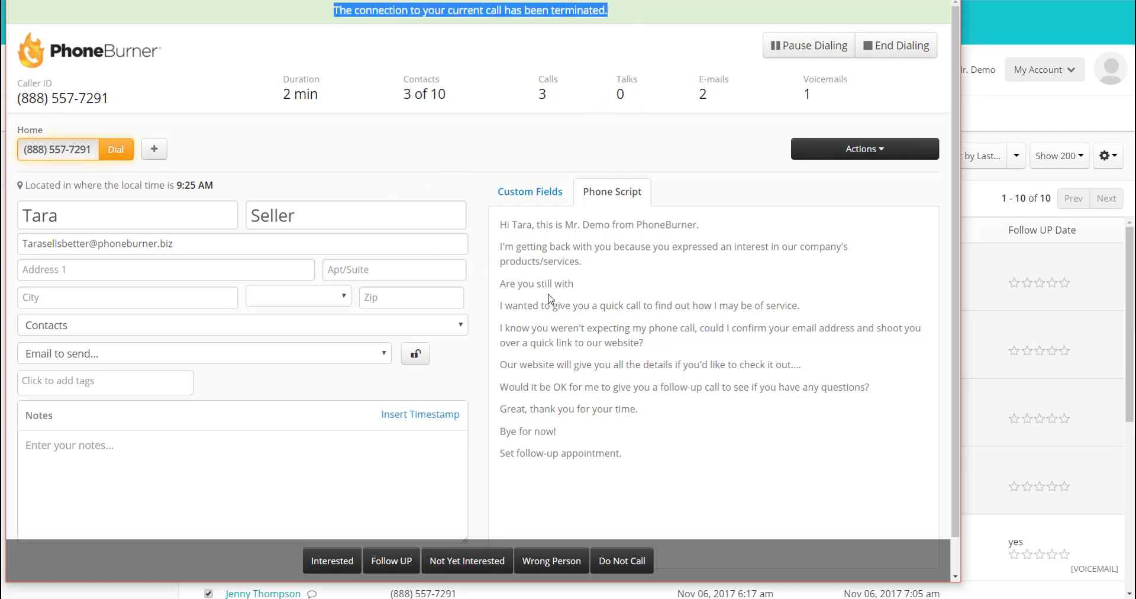
- Add the note "Supper nice lady she is ready to go we just need to get the detail on Tuesday" and show the custom fields
left_click(145, 452)
type("Supper nice ")
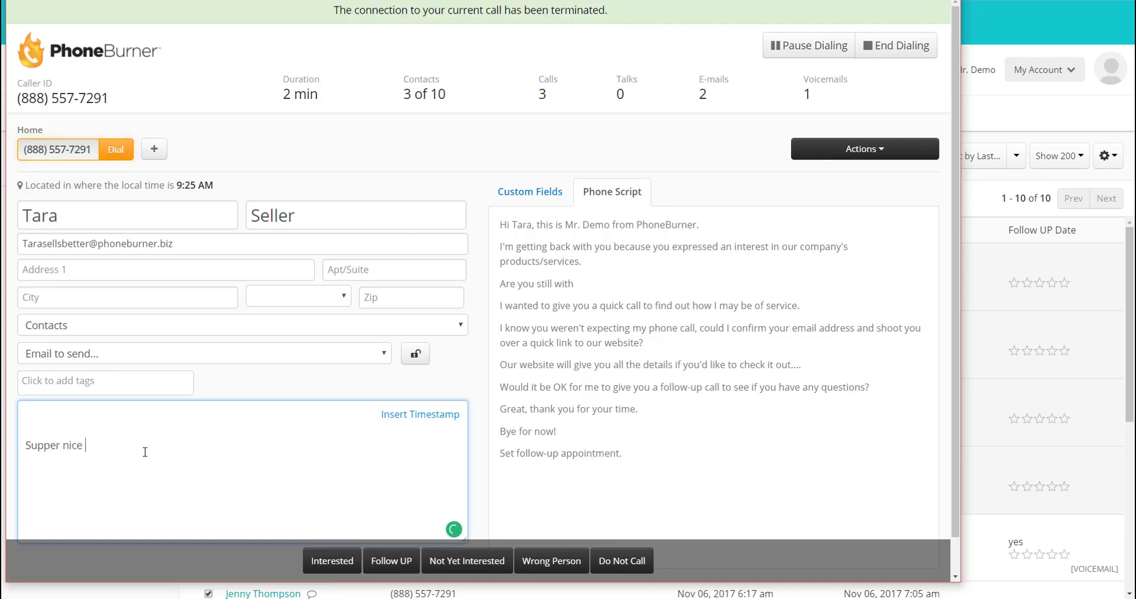
type("lady she is ")
type("ready to go")
type(" we just ")
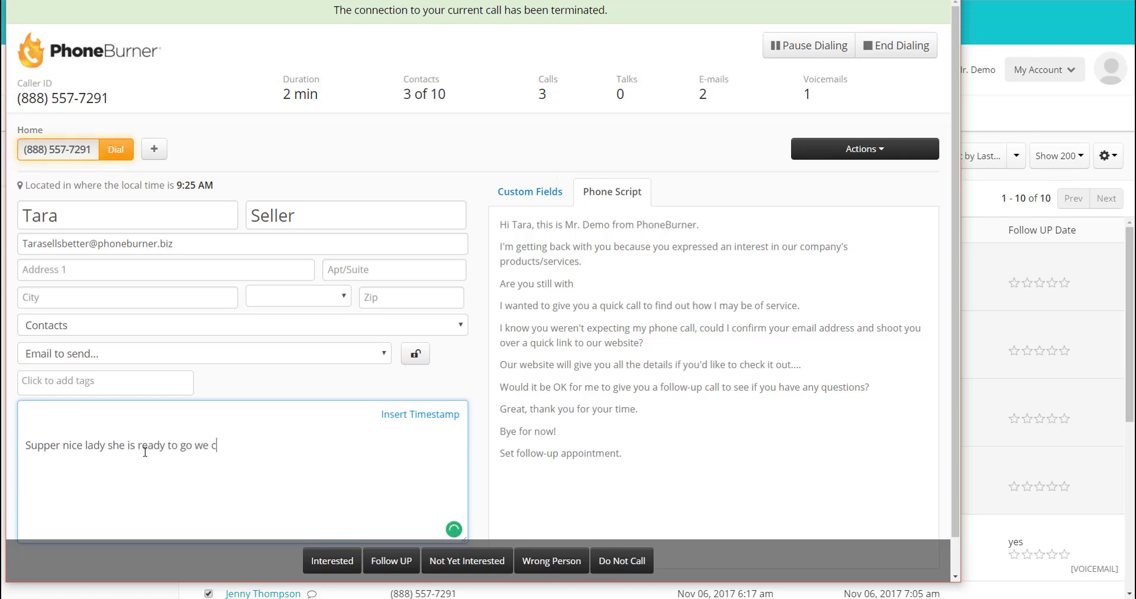
type("need to get the detail")
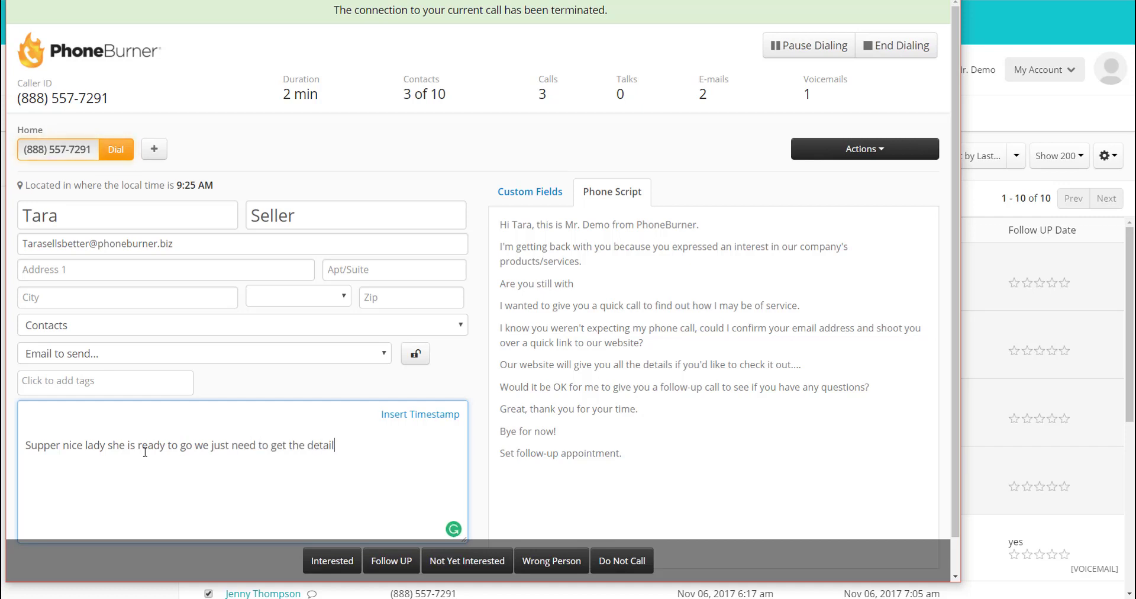
type(" on Tuesday")
left_click(507, 198)
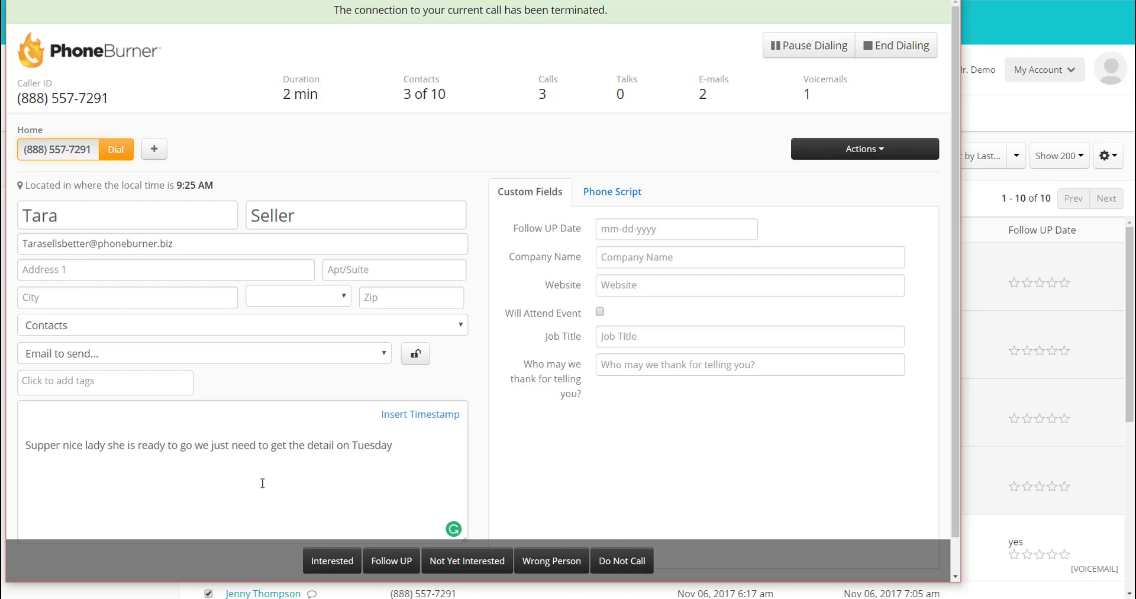
- Log the current contact as Interested and leave a voicemail for the next contact
left_click(330, 562)
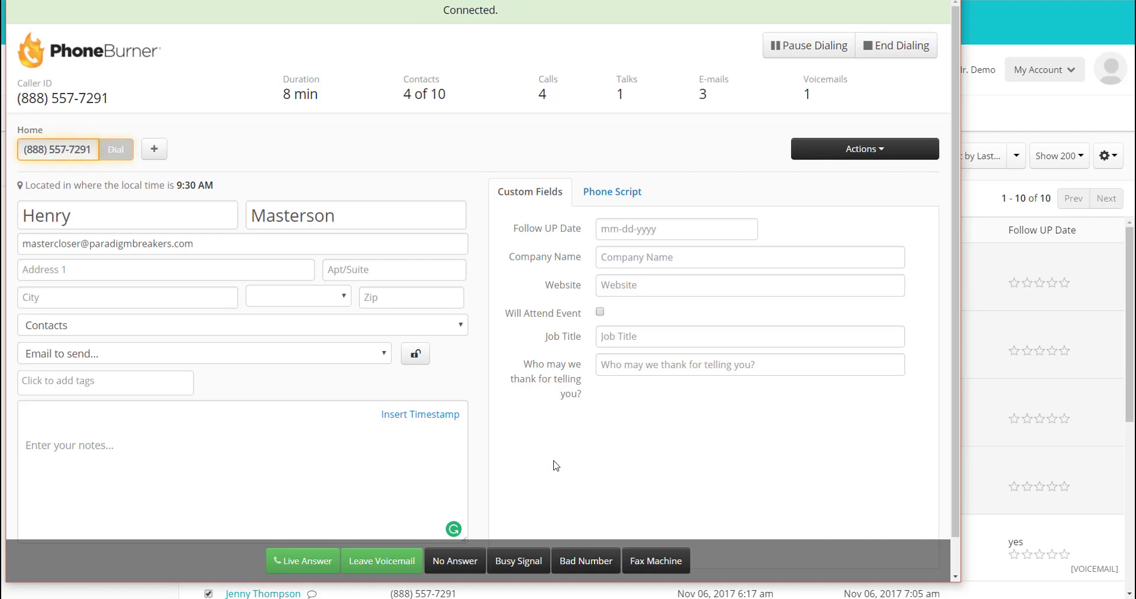
left_click(381, 563)
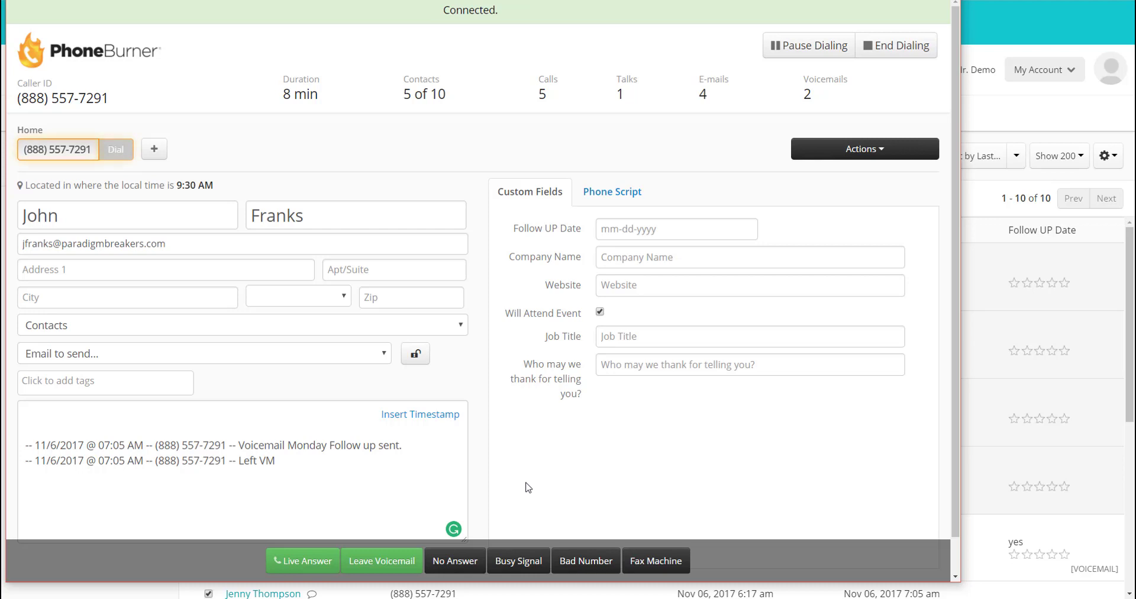
- Read through the current contact's phone script and return to the custom fields
left_click(604, 198)
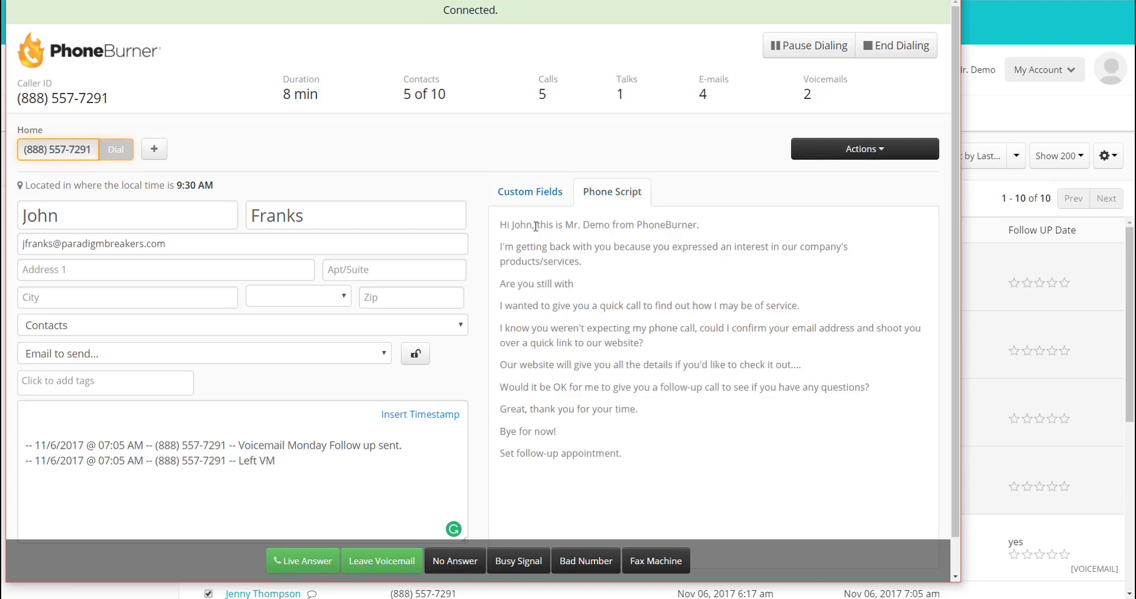
left_click_drag(532, 225, 513, 225)
left_click(527, 201)
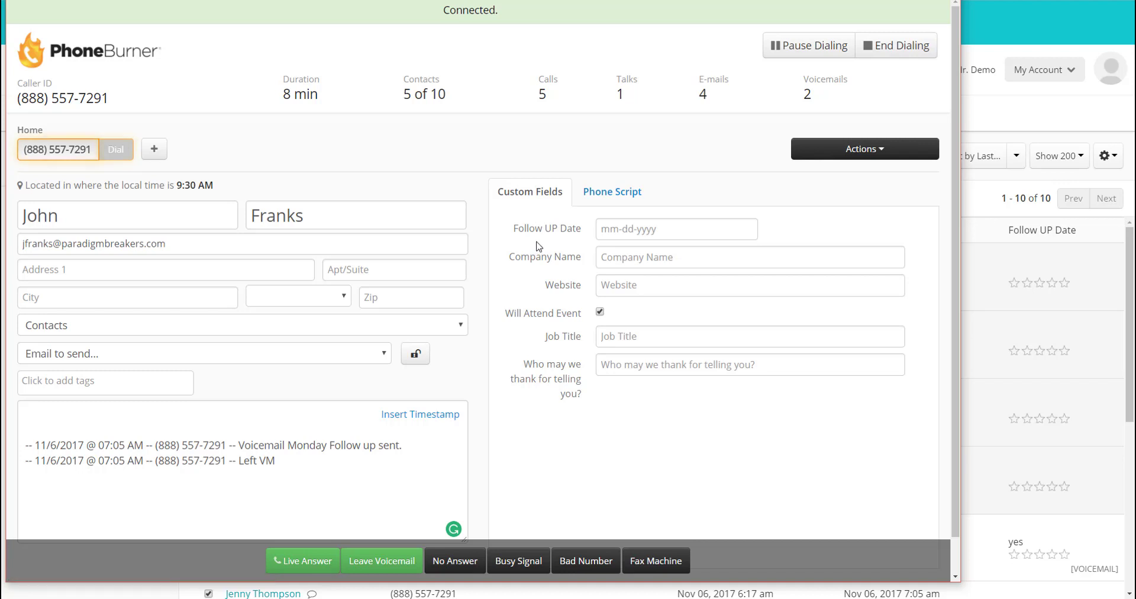
- Set the current contact's Follow UP Date to 11-20-2017
left_click_drag(588, 229, 519, 228)
left_click(518, 230)
left_click(617, 232)
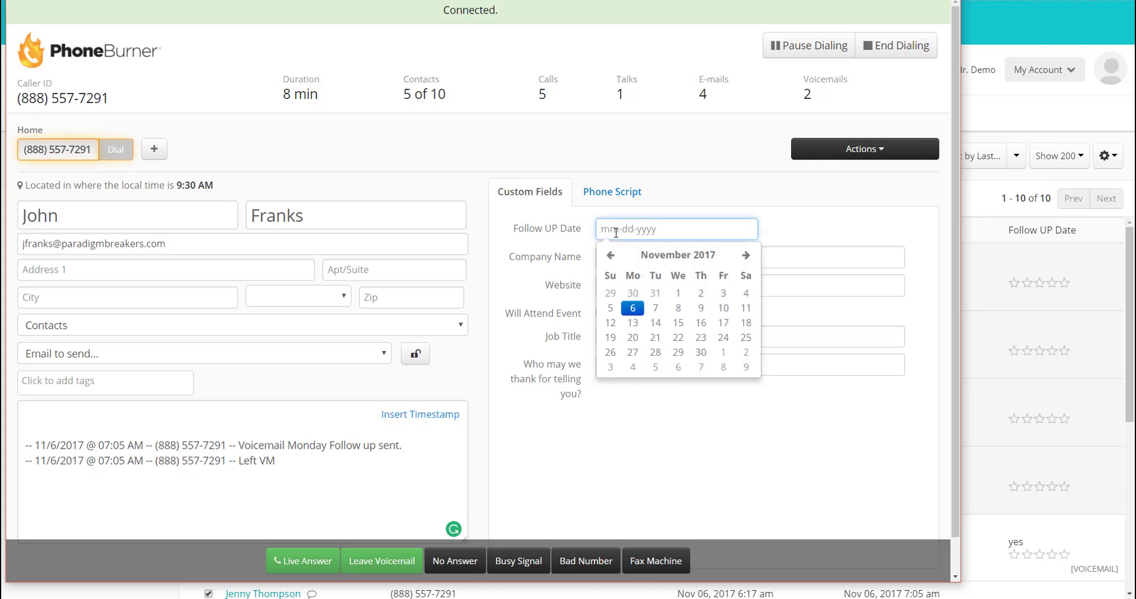
left_click(632, 338)
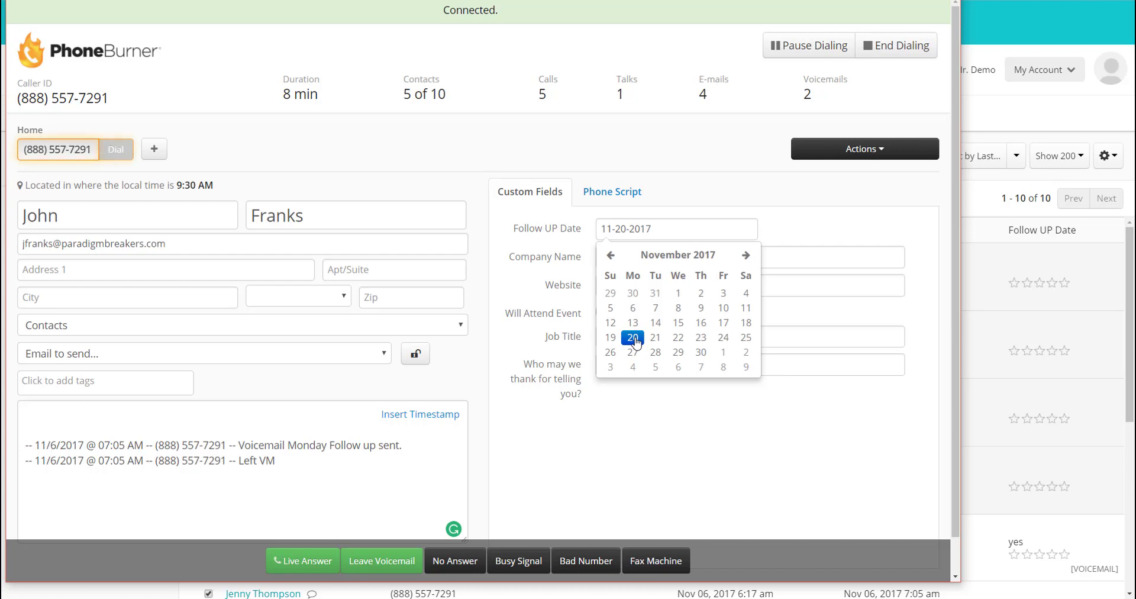
left_click(816, 240)
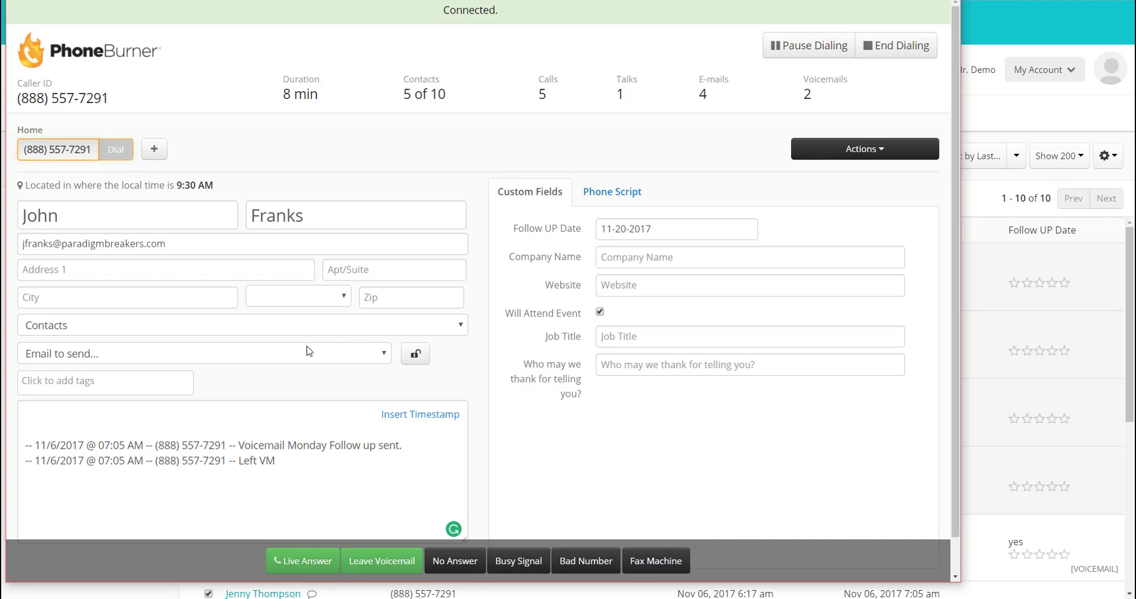
- Log the live answer as Follow UP with the timestamped note "Nice guy wants me to follow up with him in a couple weeks"
left_click(301, 561)
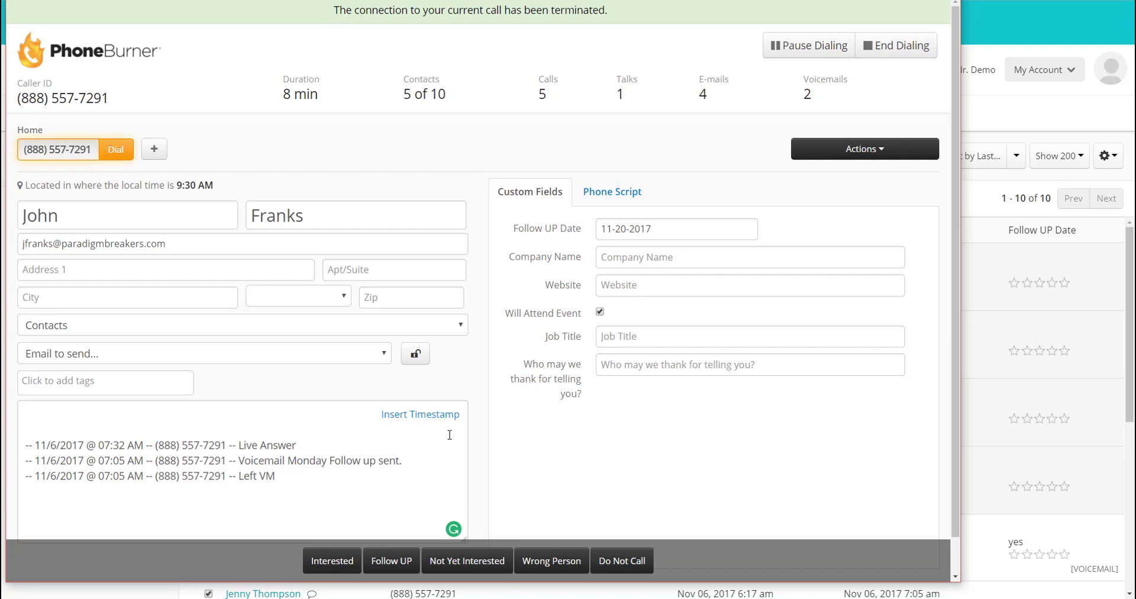
left_click(442, 415)
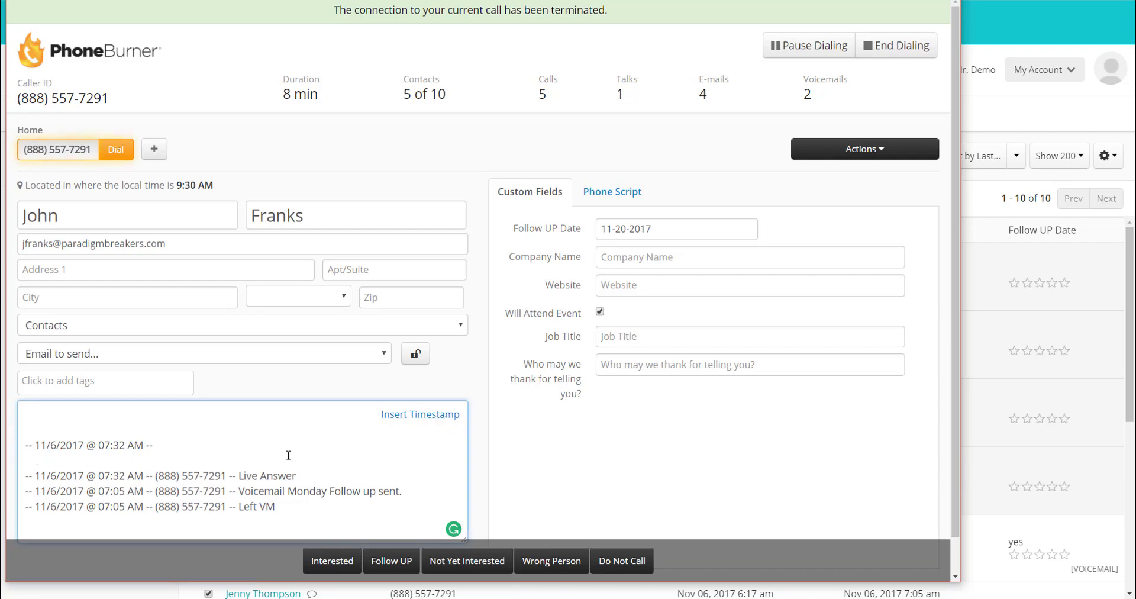
left_click(210, 449)
type("Nice guy wants me to foolow up ")
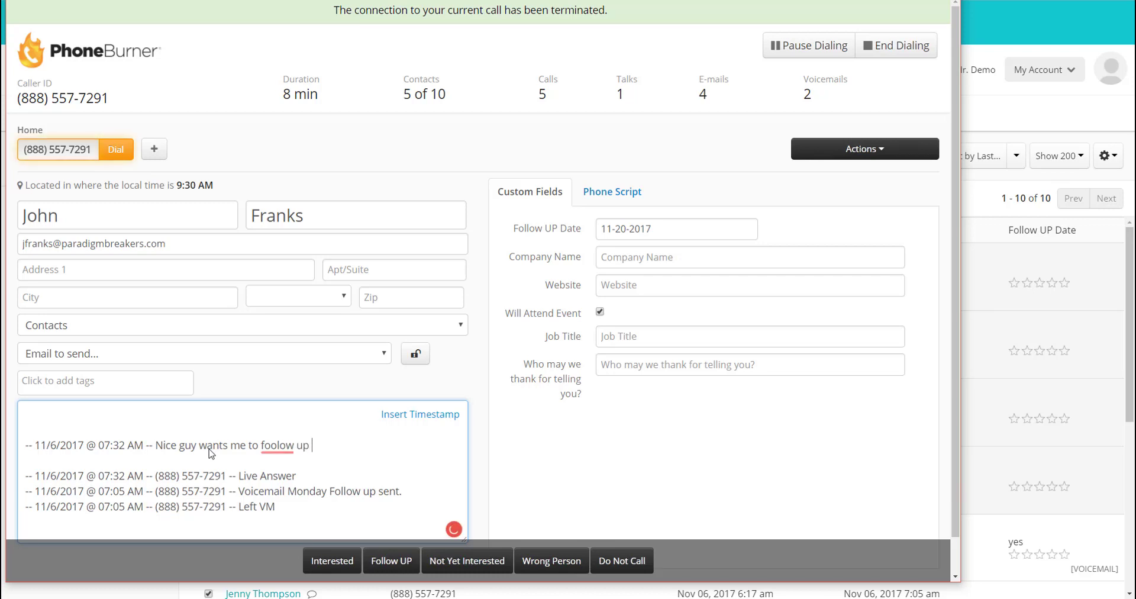
type("with him in a couple weeks")
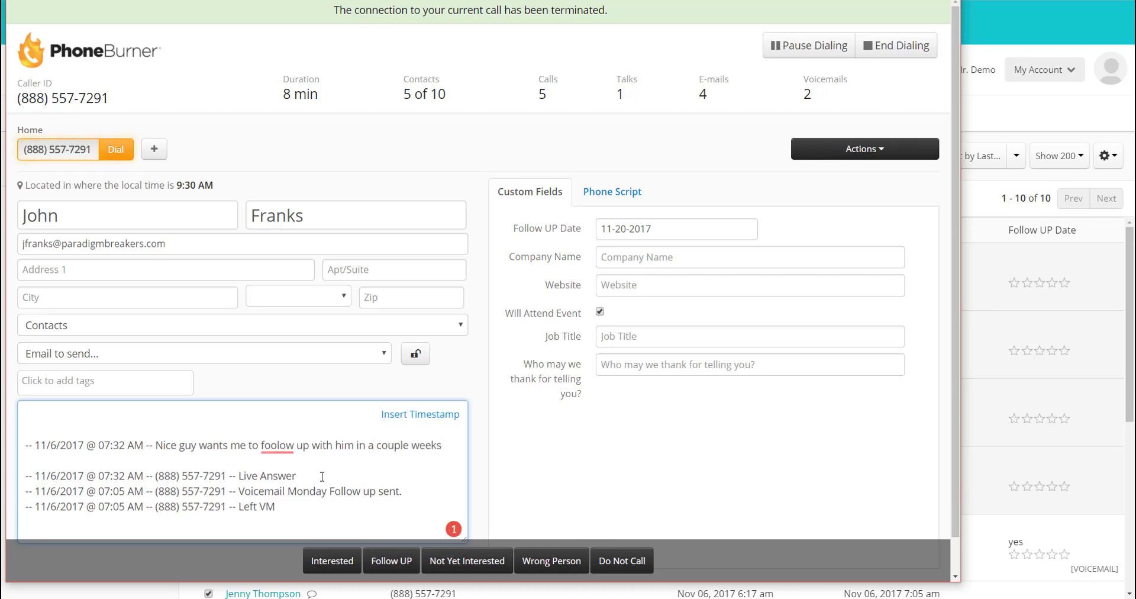
mouse_move(278, 454)
left_click(286, 319)
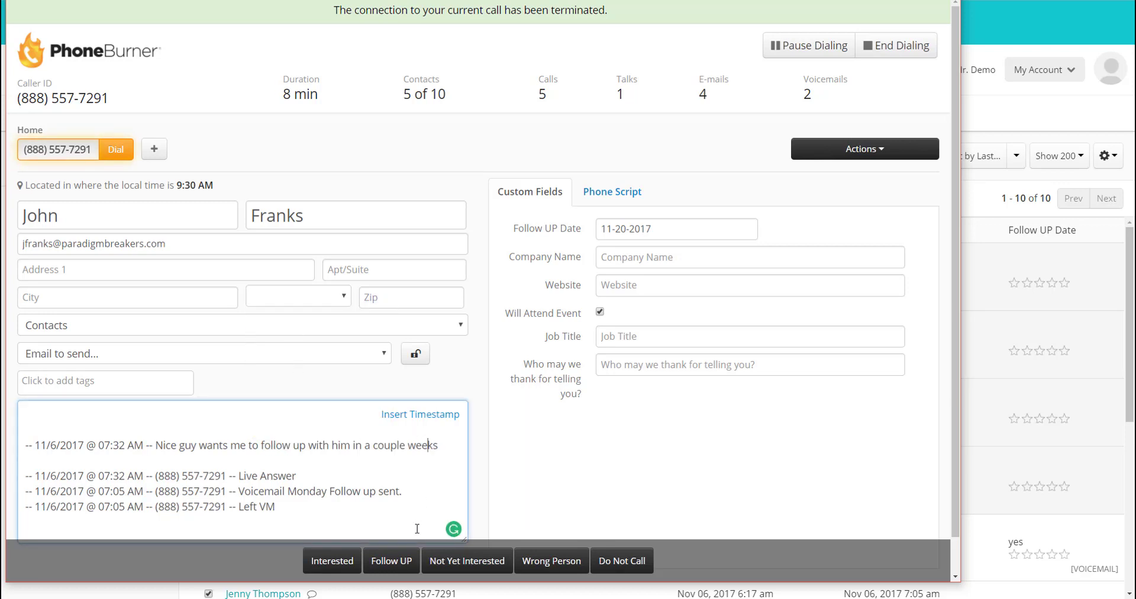
left_click(396, 564)
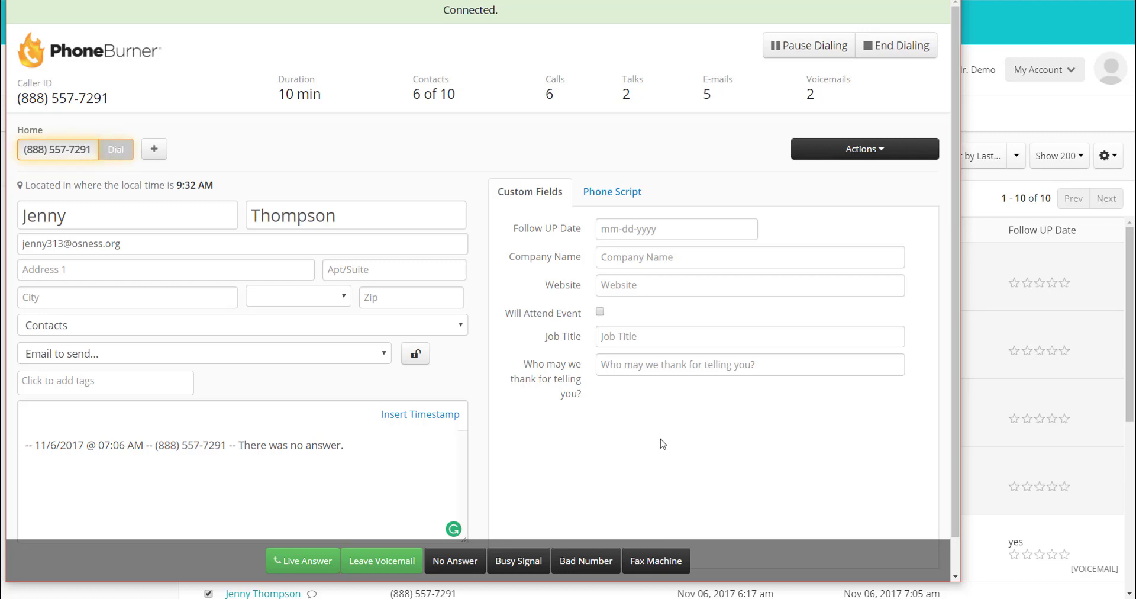
- Log the next four calls as Leave Voicemail, Busy Signal, Leave Voicemail and No Answer
left_click(390, 559)
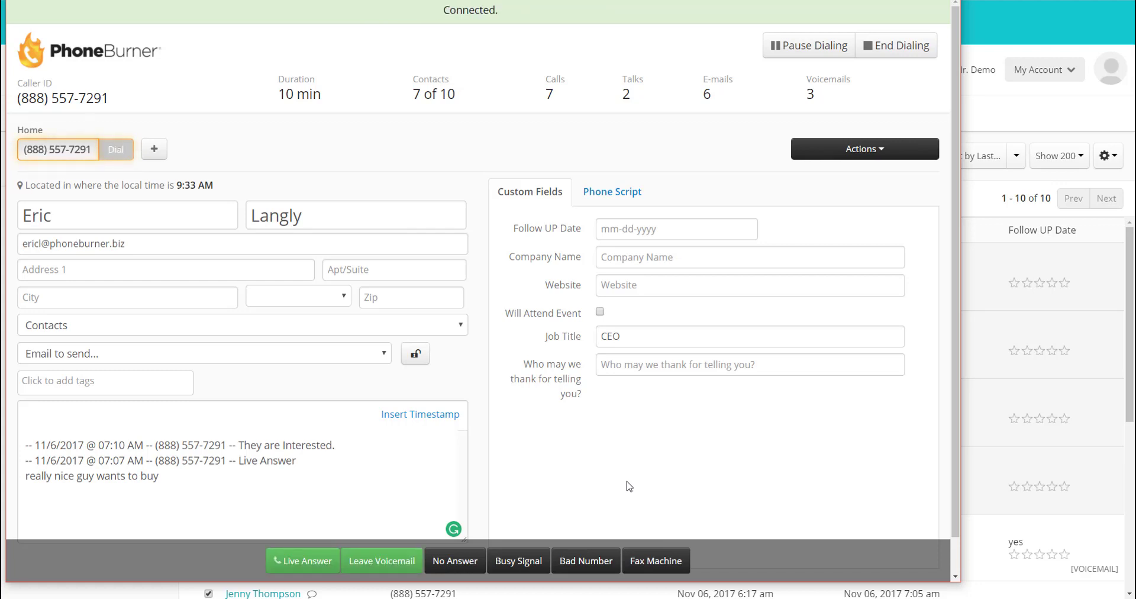
left_click(509, 563)
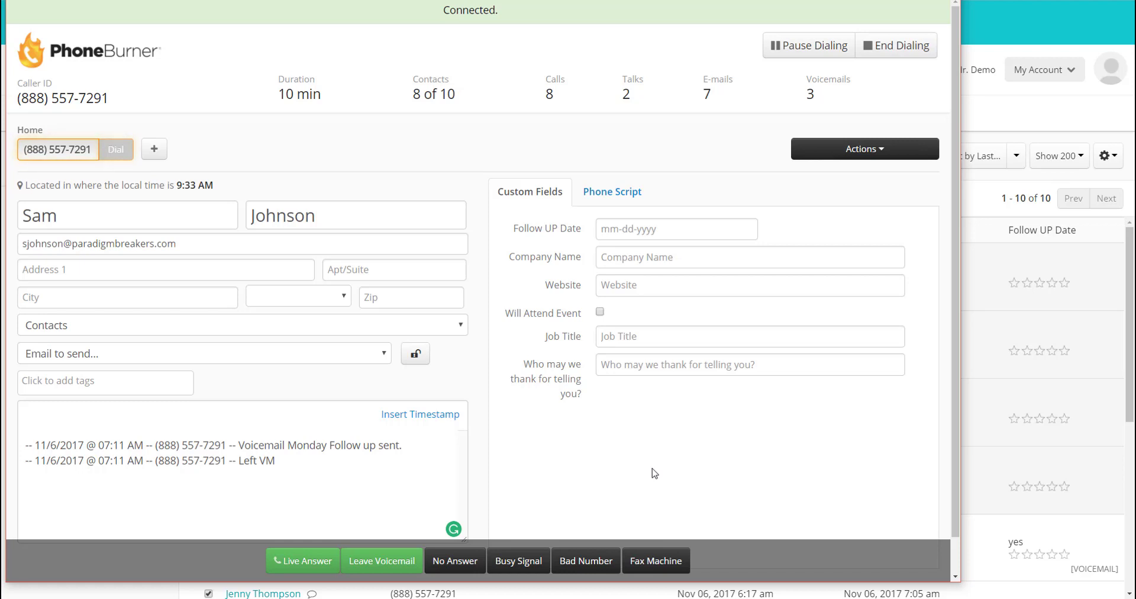
left_click(383, 560)
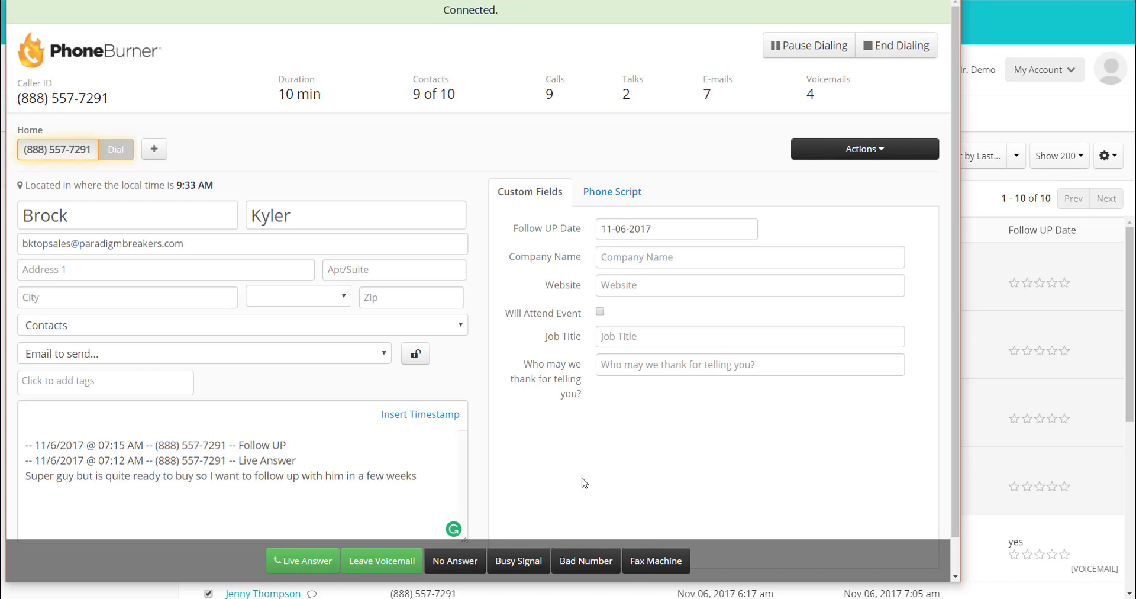
left_click(470, 563)
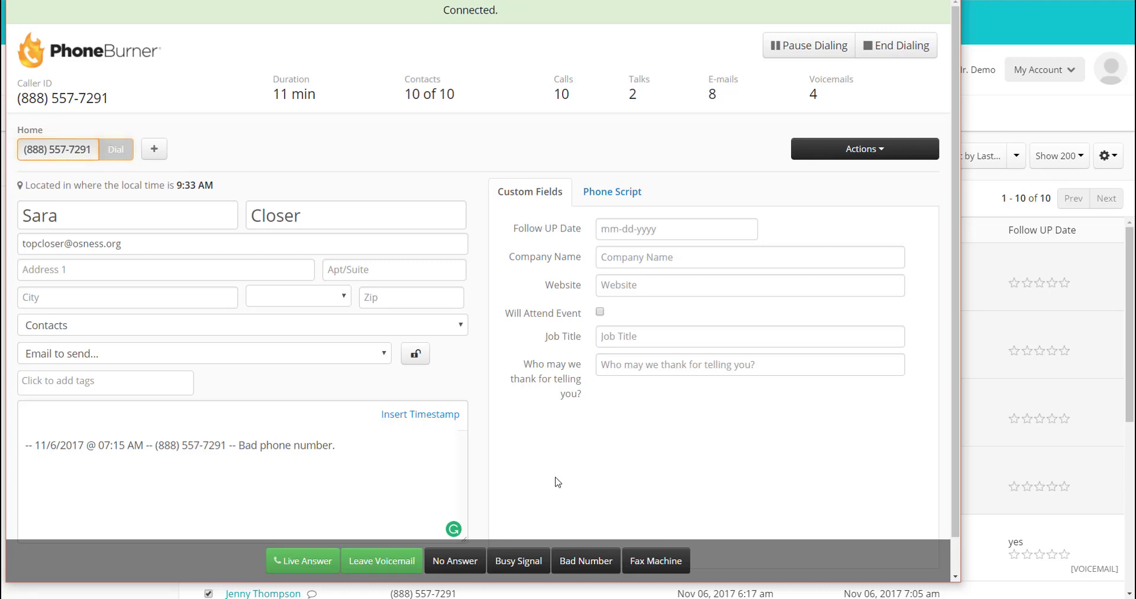
- Log the last contact's call as a live answer with the outcome Do Not Call
left_click(314, 564)
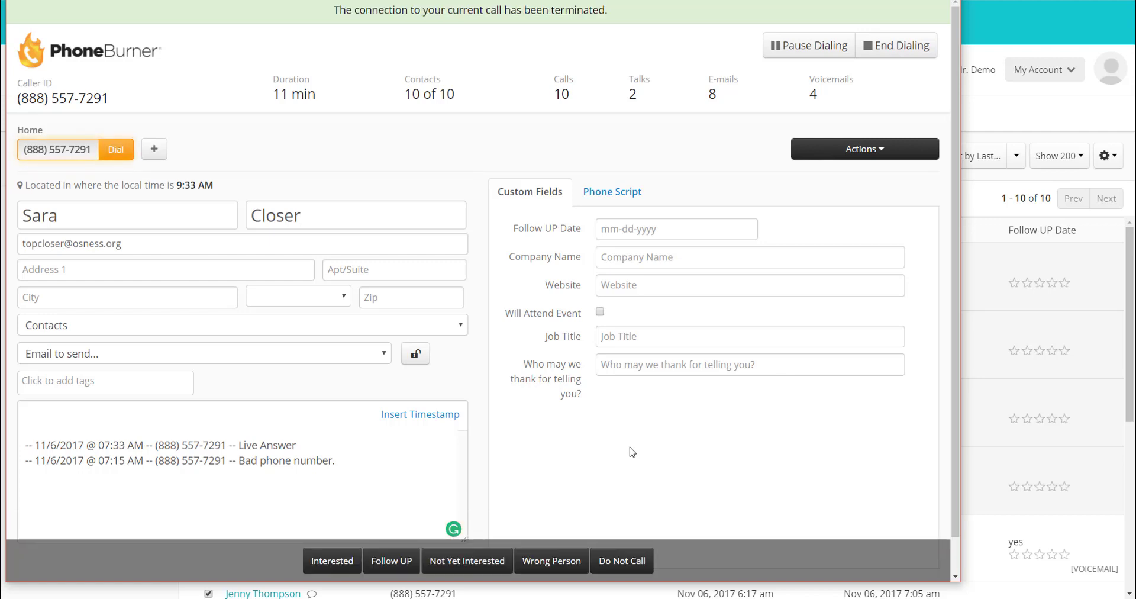
left_click(626, 566)
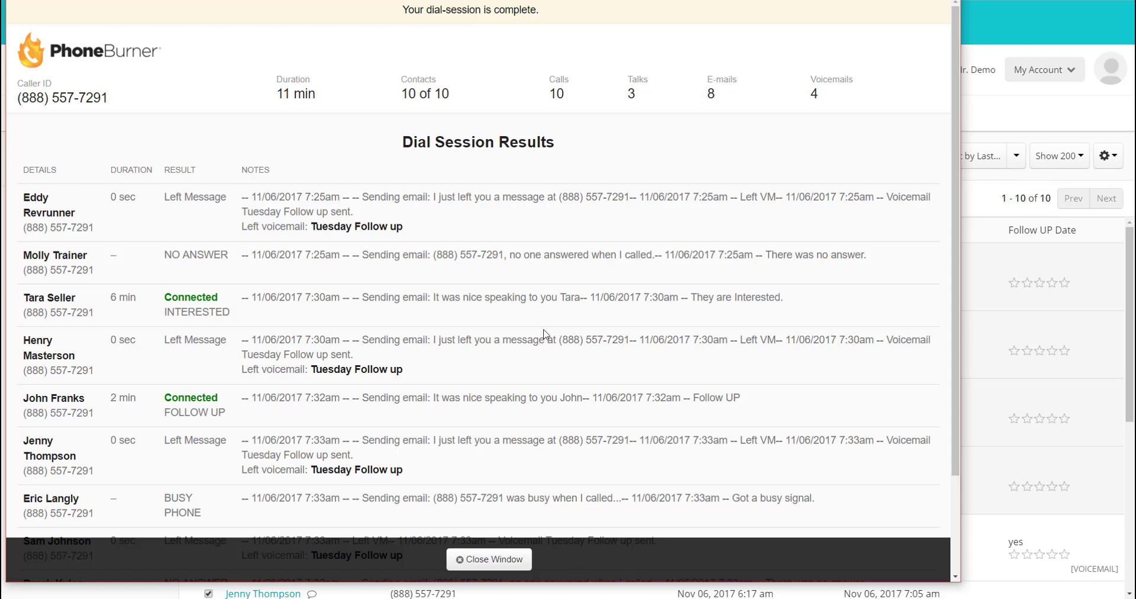
- Review the complete dial session results and close the results window
scroll(538, 338, "down", 2)
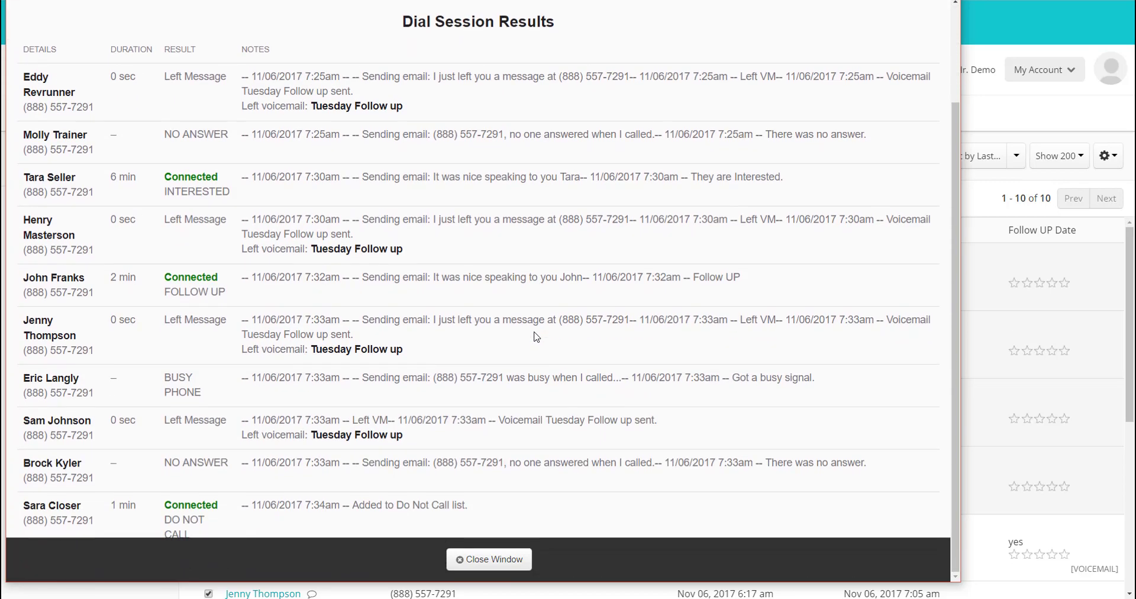
scroll(537, 337, "up", 2)
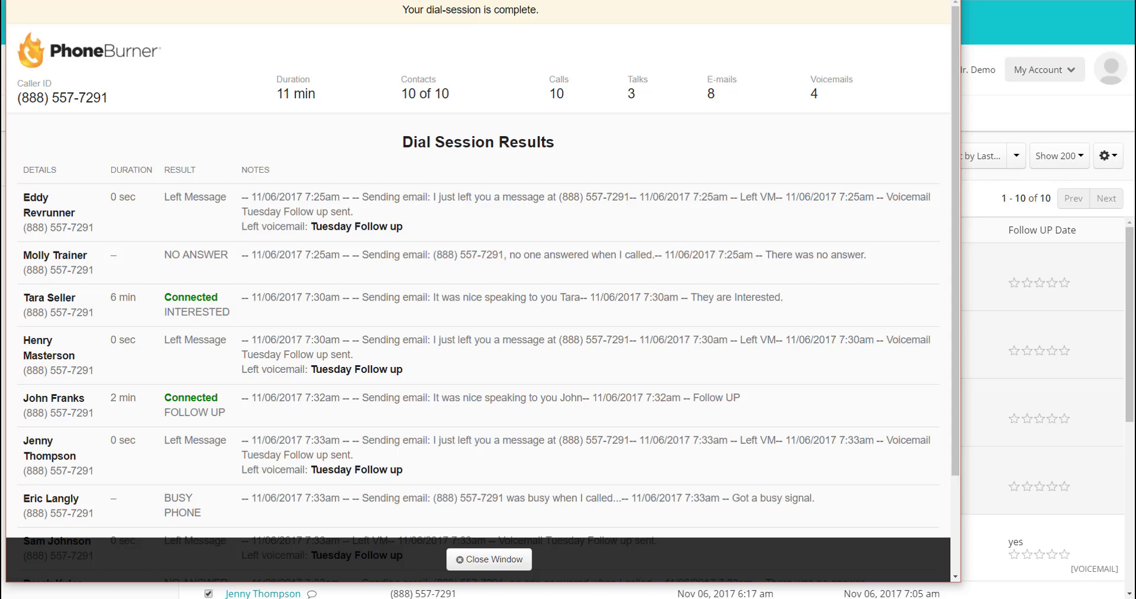
key("Escape")
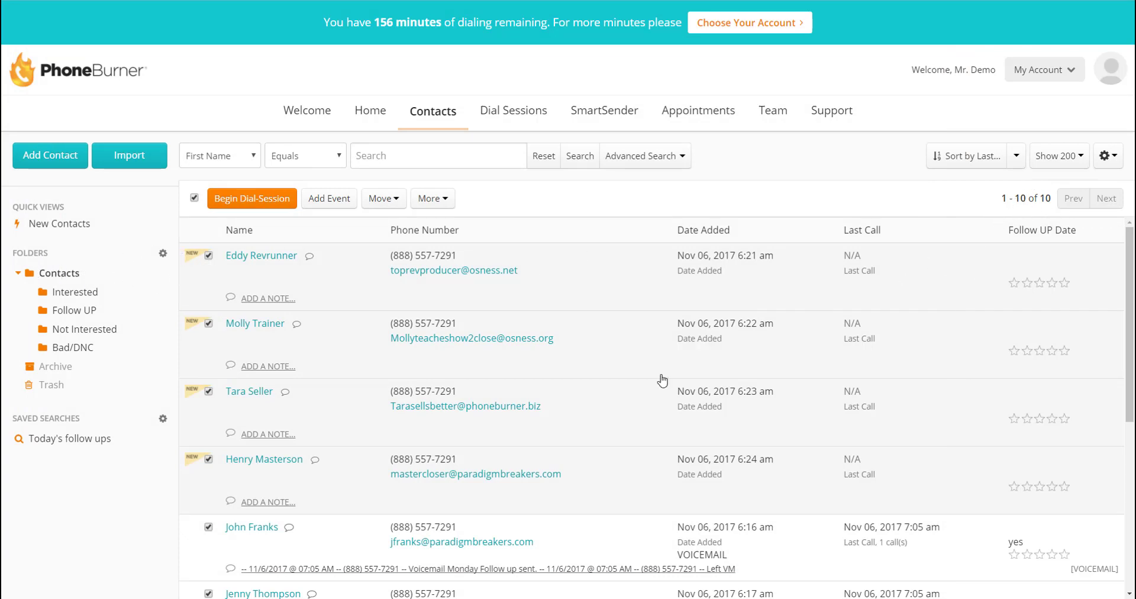
- Check the contacts in the Contacts, Interested, Follow UP, Not Interested and Bad/DNC folders
left_click(50, 276)
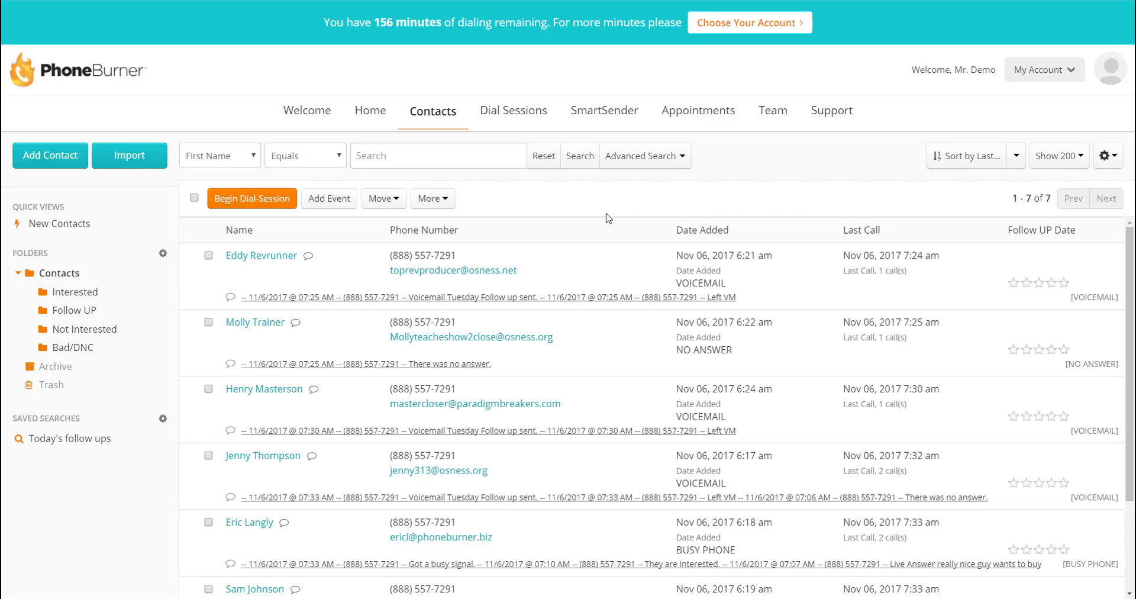
left_click(76, 292)
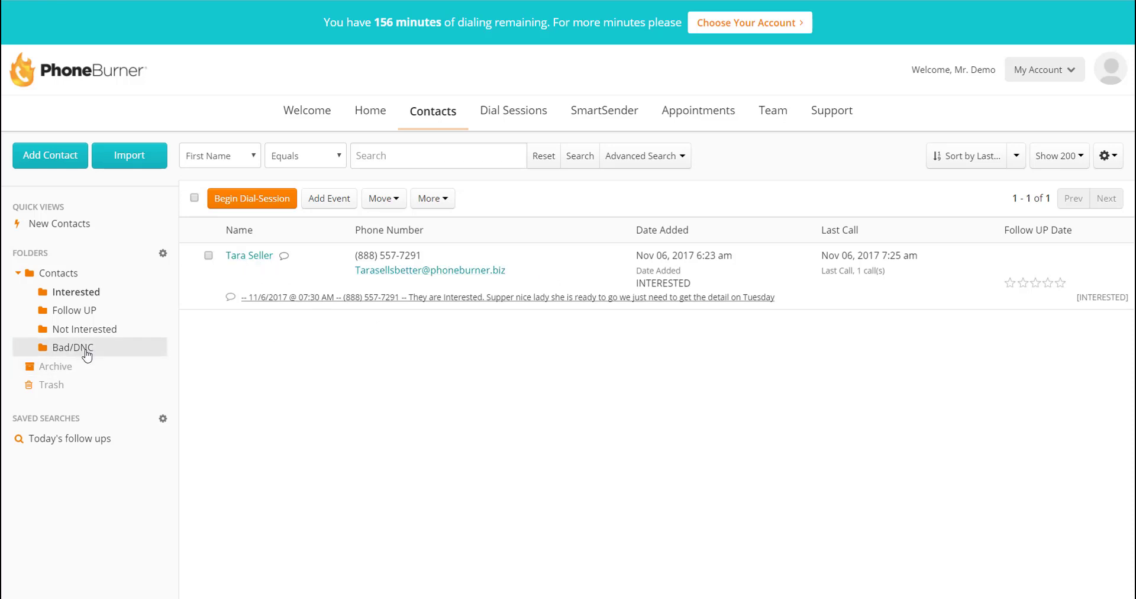
left_click(72, 312)
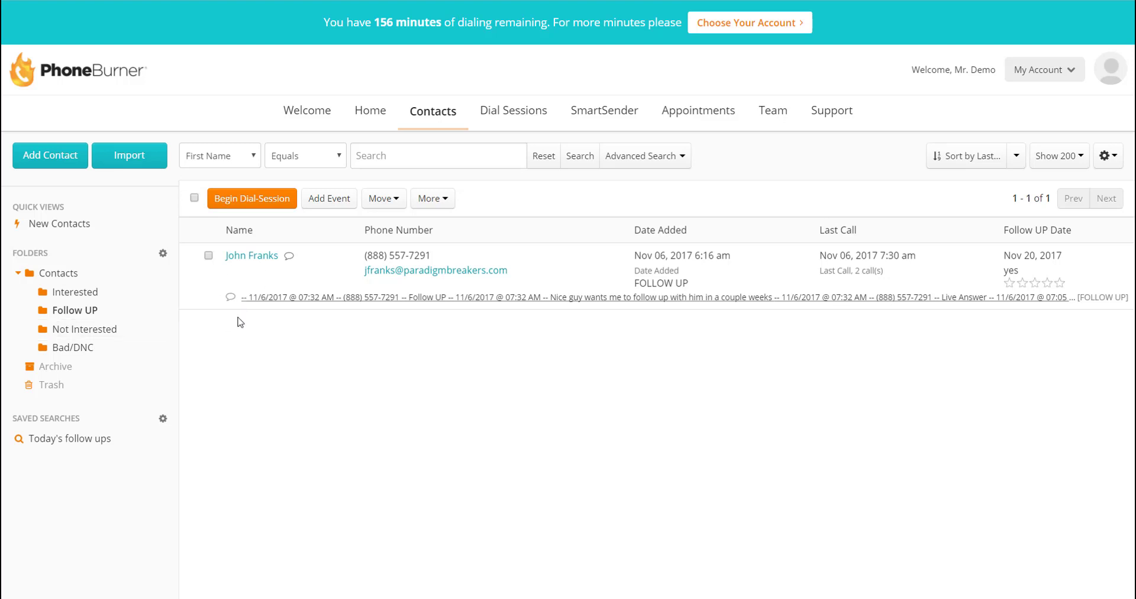
left_click(89, 329)
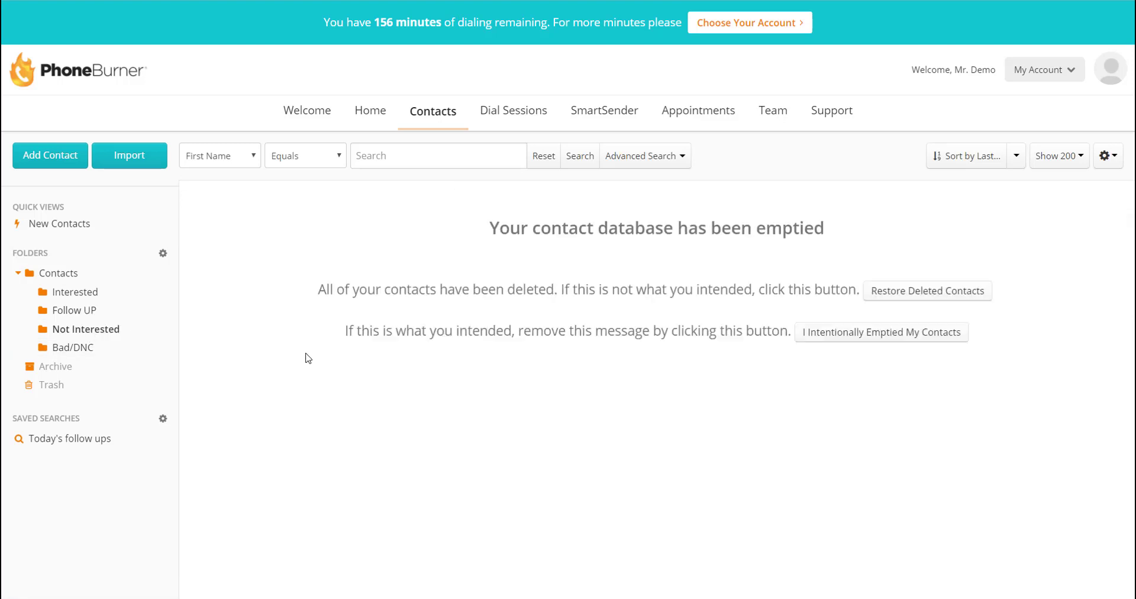
left_click(70, 350)
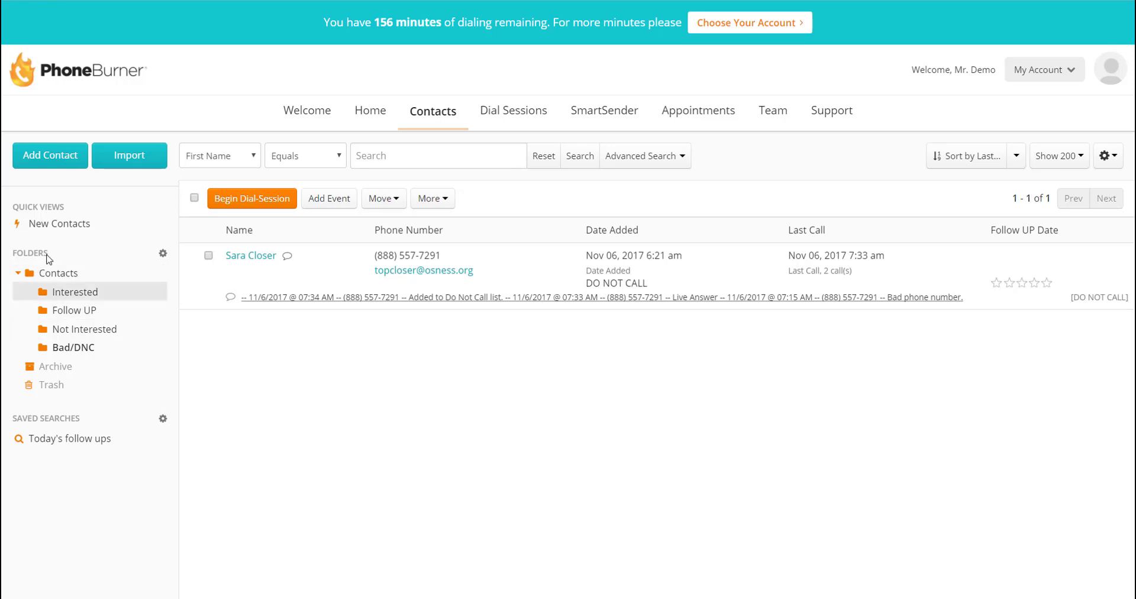
- Inspect the folder management and folder reordering pages, and return to the contact list
left_click(163, 254)
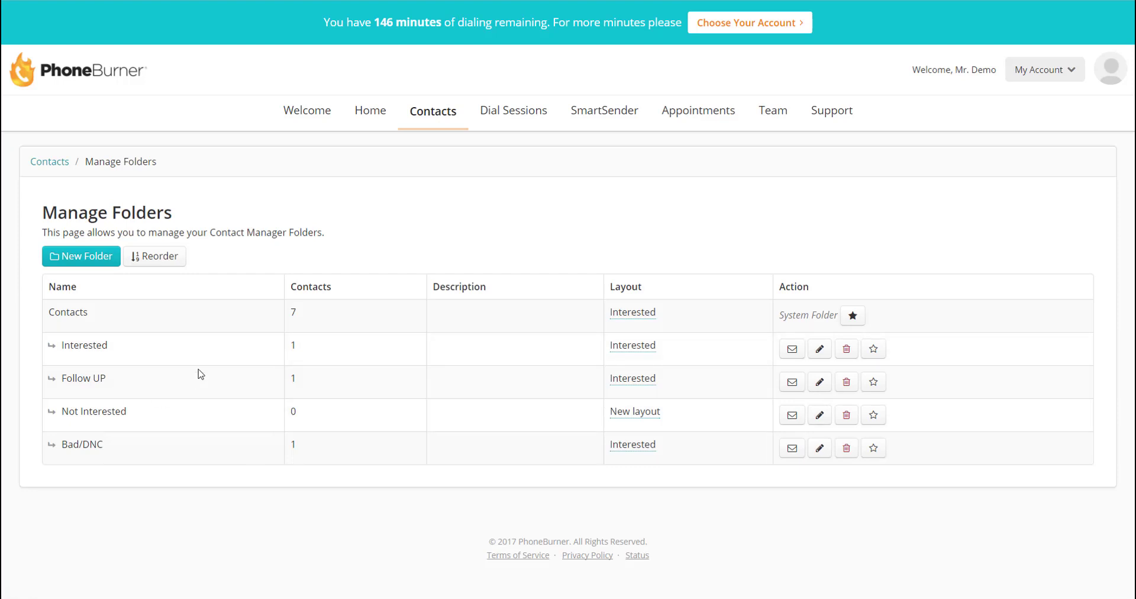
left_click(145, 256)
mouse_move(106, 391)
left_mouse_down()
mouse_move(53, 394)
mouse_move(63, 317)
mouse_move(66, 385)
mouse_move(108, 383)
mouse_move(104, 394)
left_mouse_up()
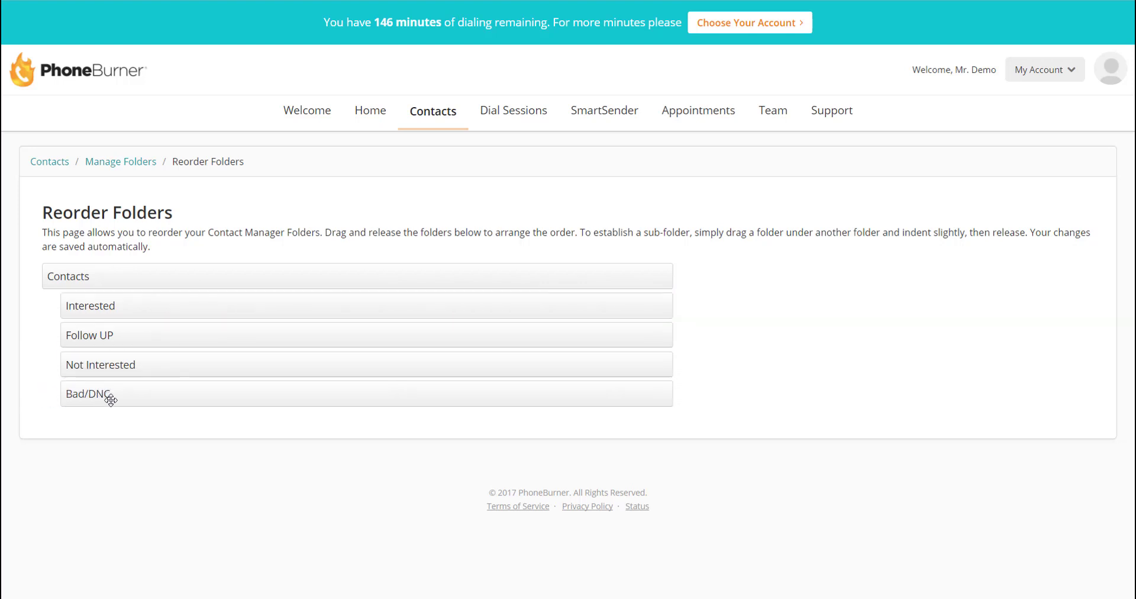
key("alt+Left")
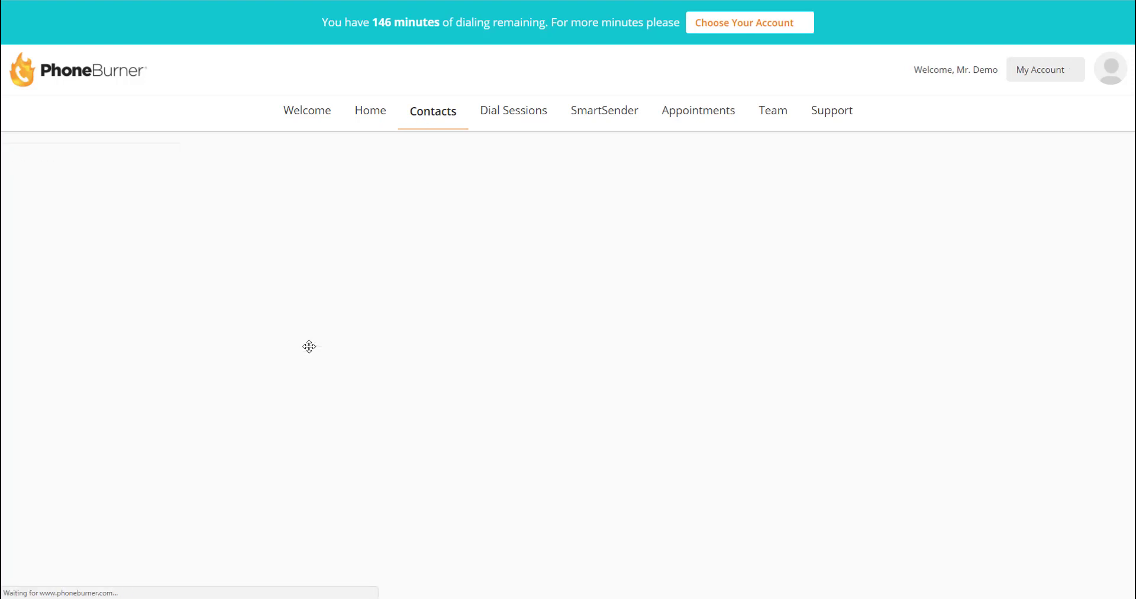
- Look over the phone scripts, one-touch emails and appointment emails, and open the Phone Busy email for editing
left_click(1108, 156)
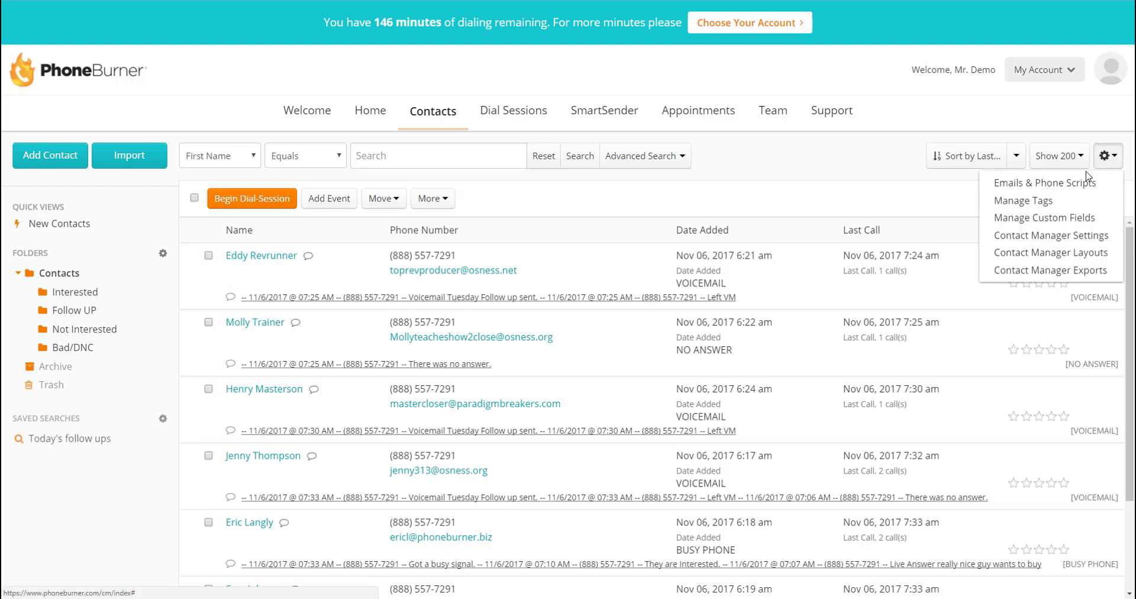
left_click(1046, 183)
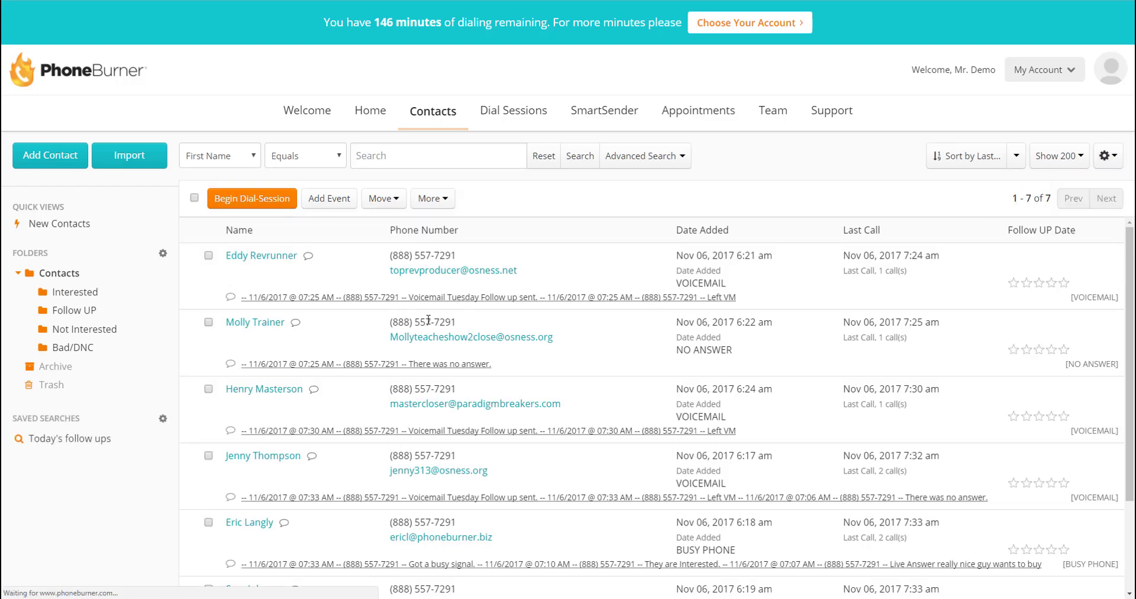
scroll(156, 222, "down", 3)
scroll(390, 367, "down", 3)
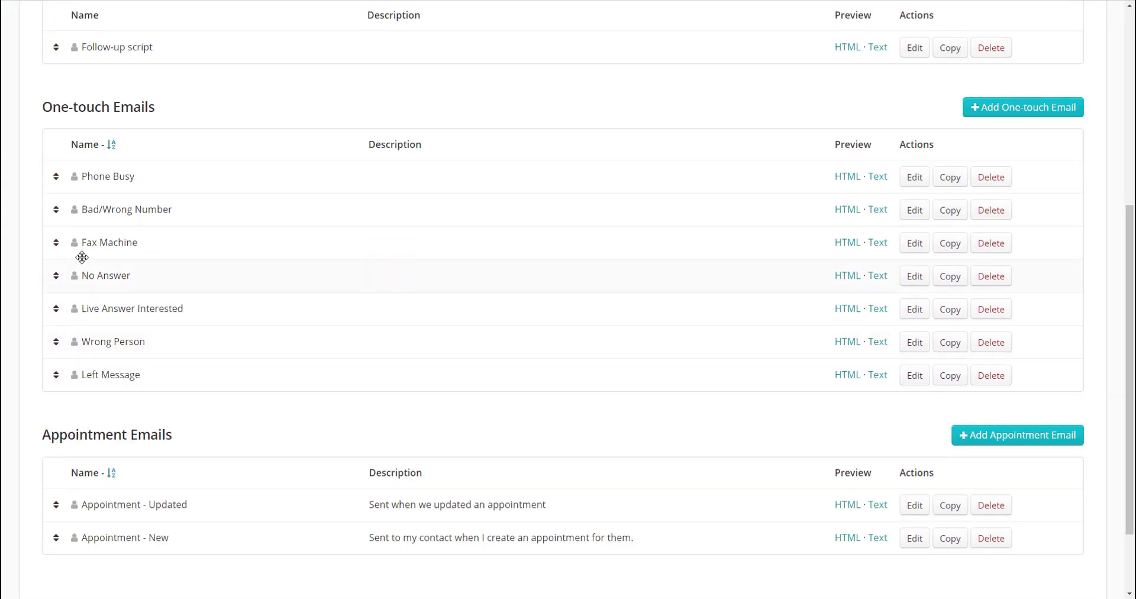
scroll(512, 339, "up", 4)
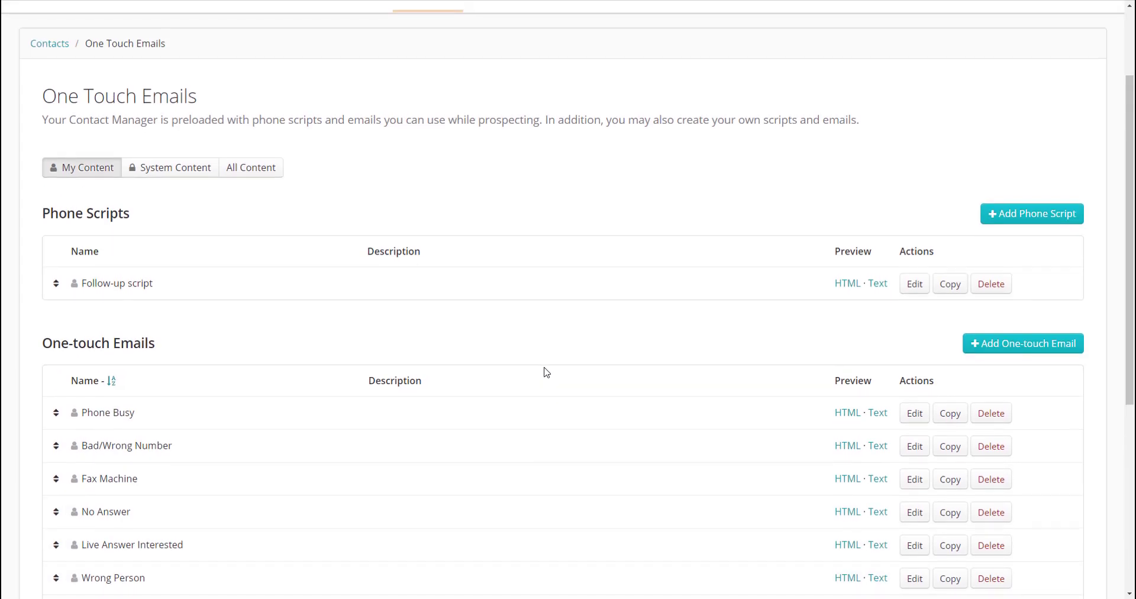
left_click(915, 413)
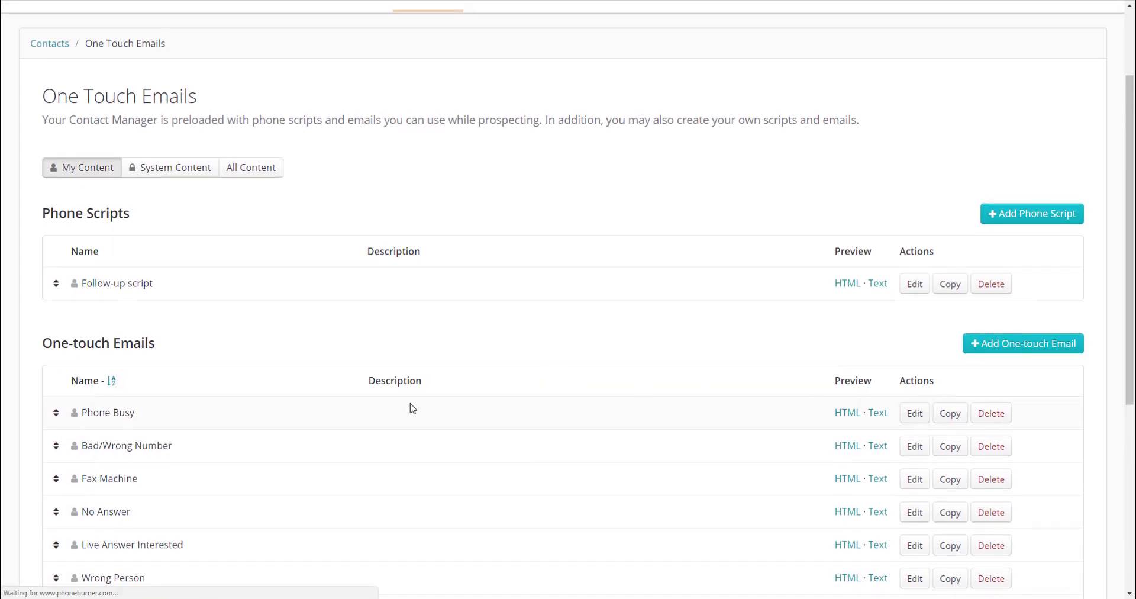
- Read through the Phone Busy email's settings and message body, and return to the contacts emails overview without saving
scroll(426, 398, "down", 5)
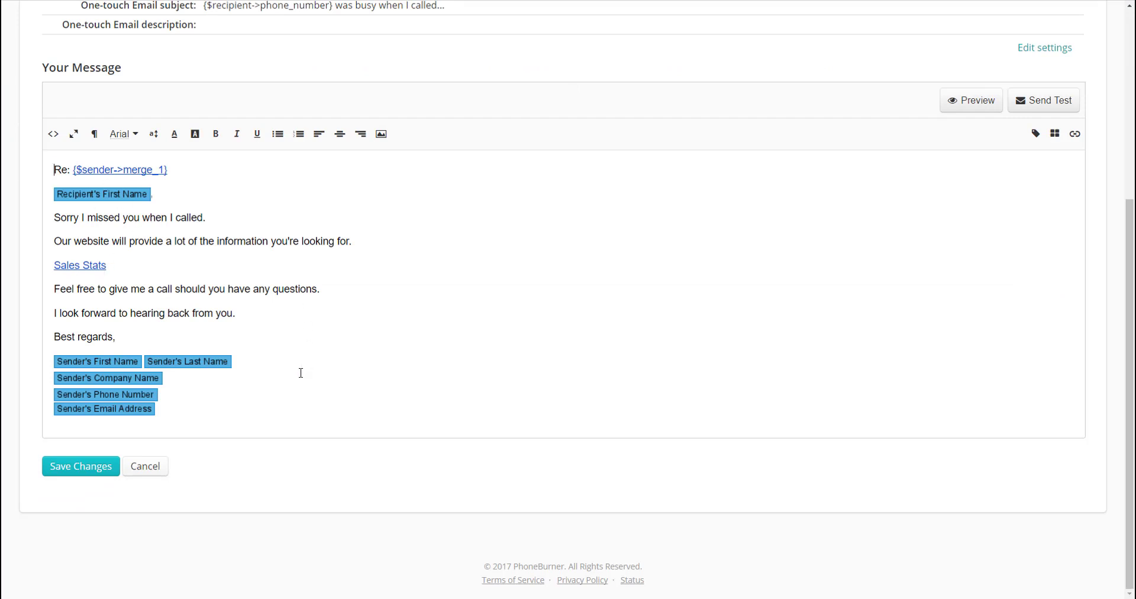
scroll(300, 364, "up", 5)
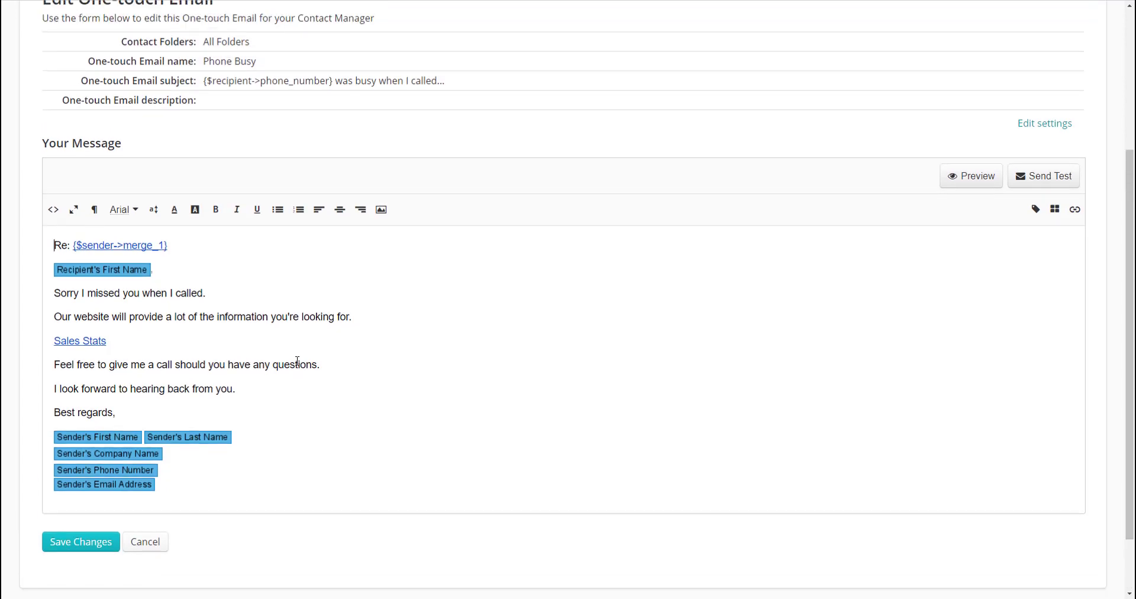
left_click(101, 162)
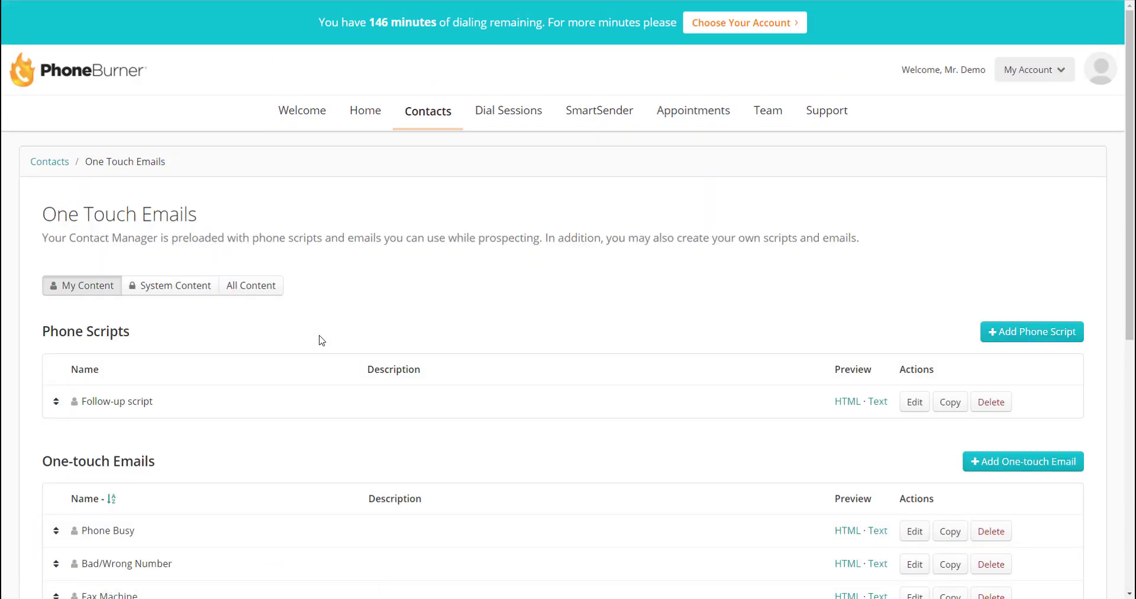
- Open the live answer set Custom Set 1 for editing from the dialer's disposition settings
left_click(487, 112)
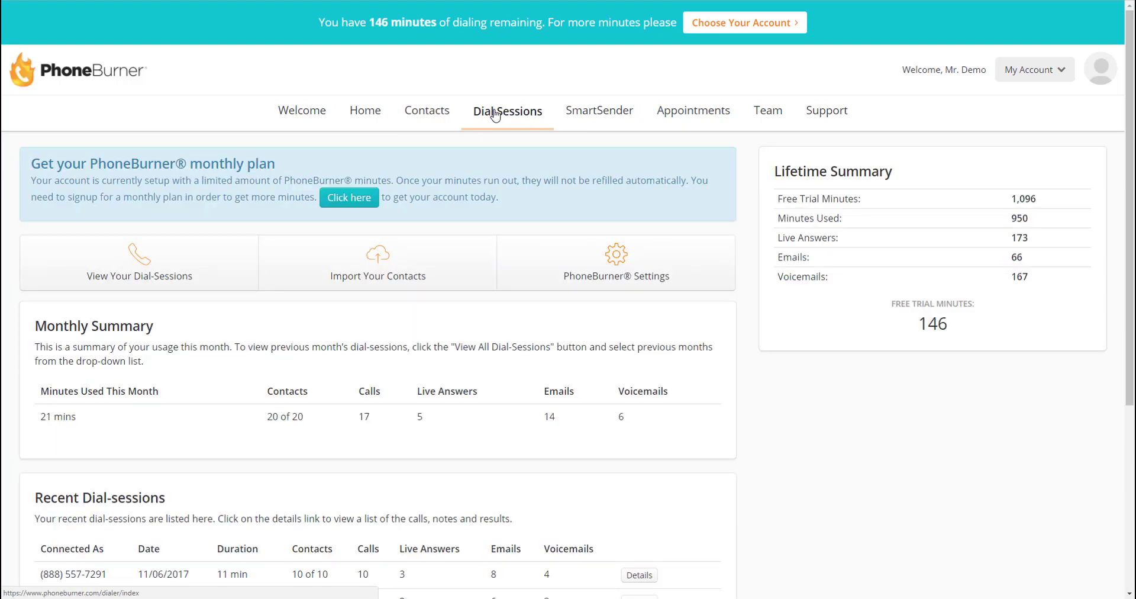
left_click(615, 261)
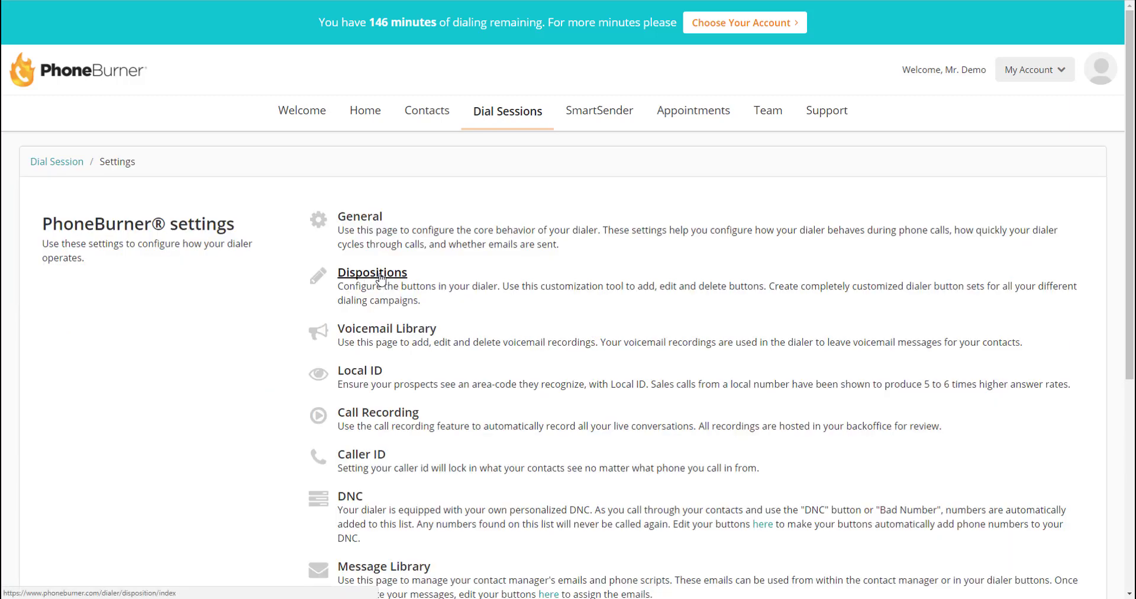
left_click(372, 272)
scroll(388, 308, "down", 3)
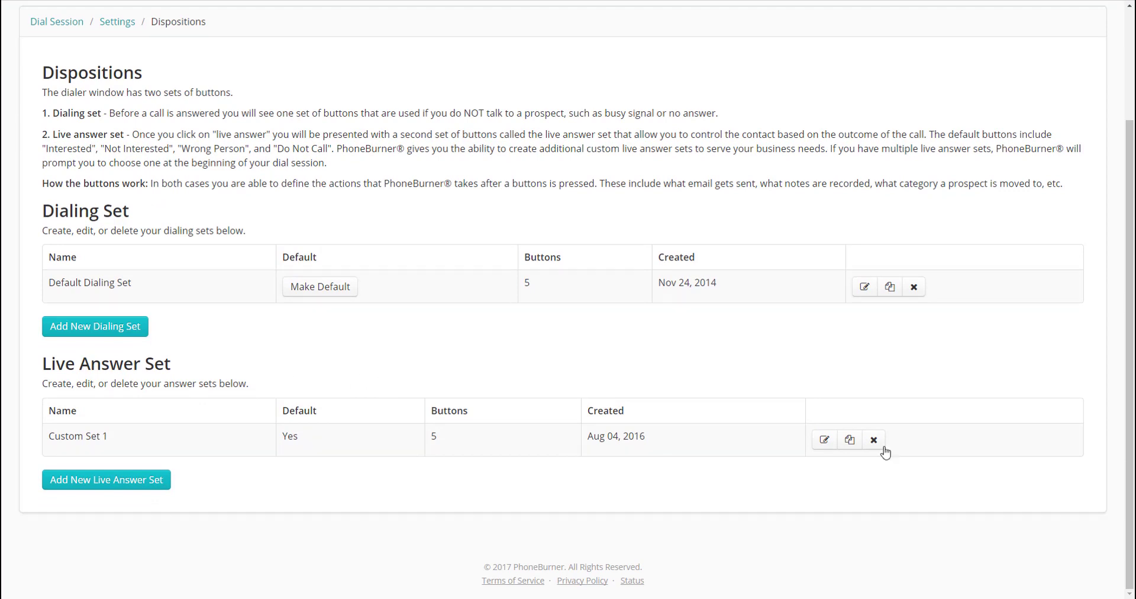
left_click(824, 440)
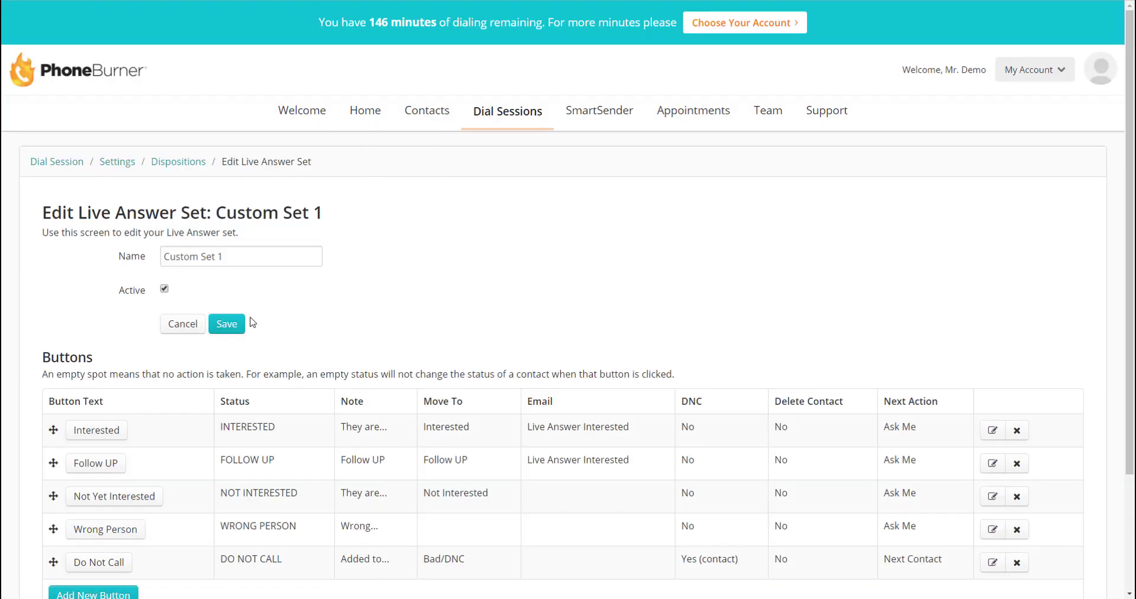
- Examine the Custom Set 1 buttons, including the Interested button's folder and email and the Do Not Call button's DNC setting
scroll(253, 324, "down", 3)
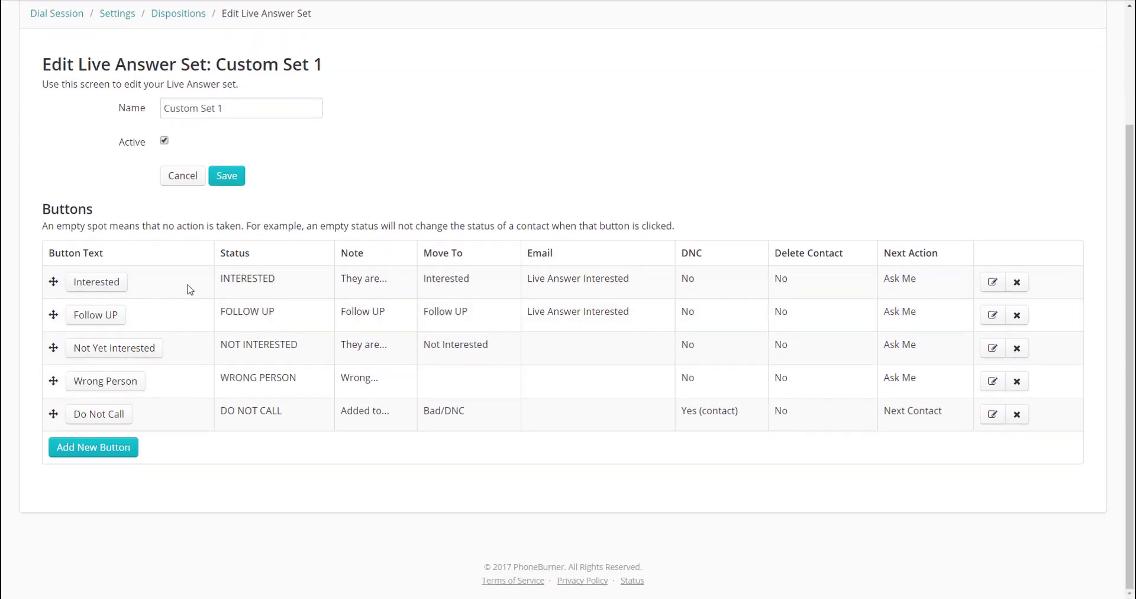
left_click_drag(470, 278, 421, 278)
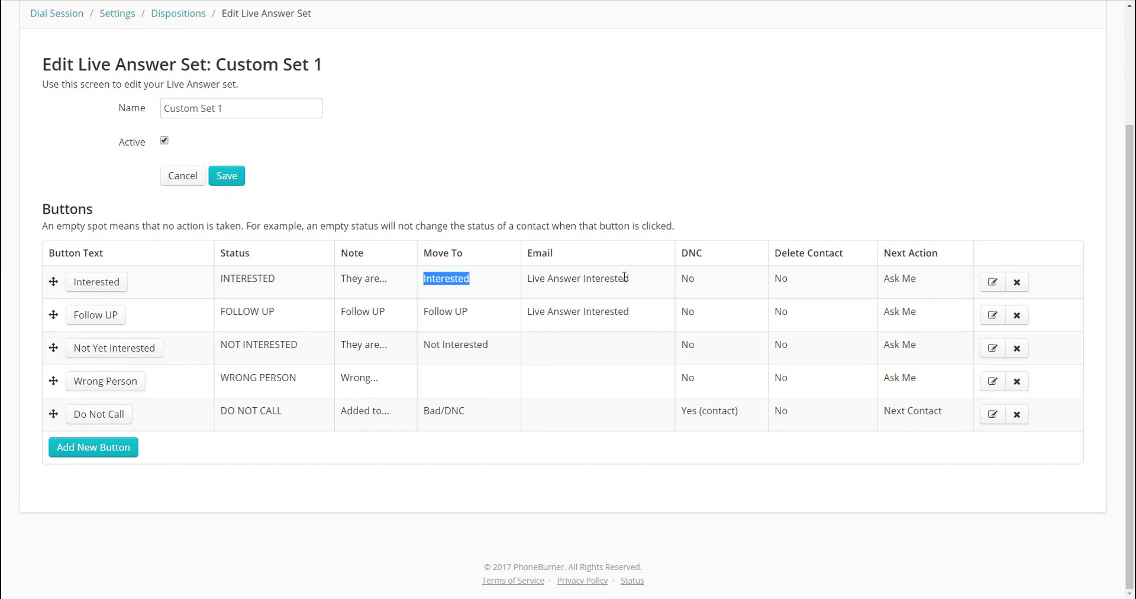
left_click_drag(640, 281, 524, 282)
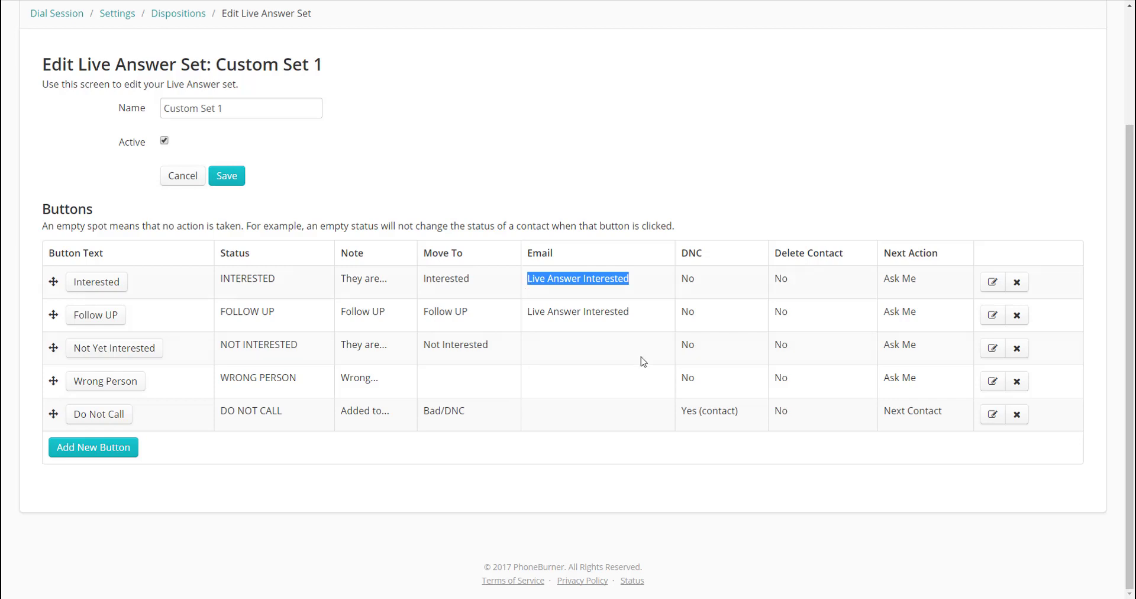
left_click_drag(747, 414, 680, 408)
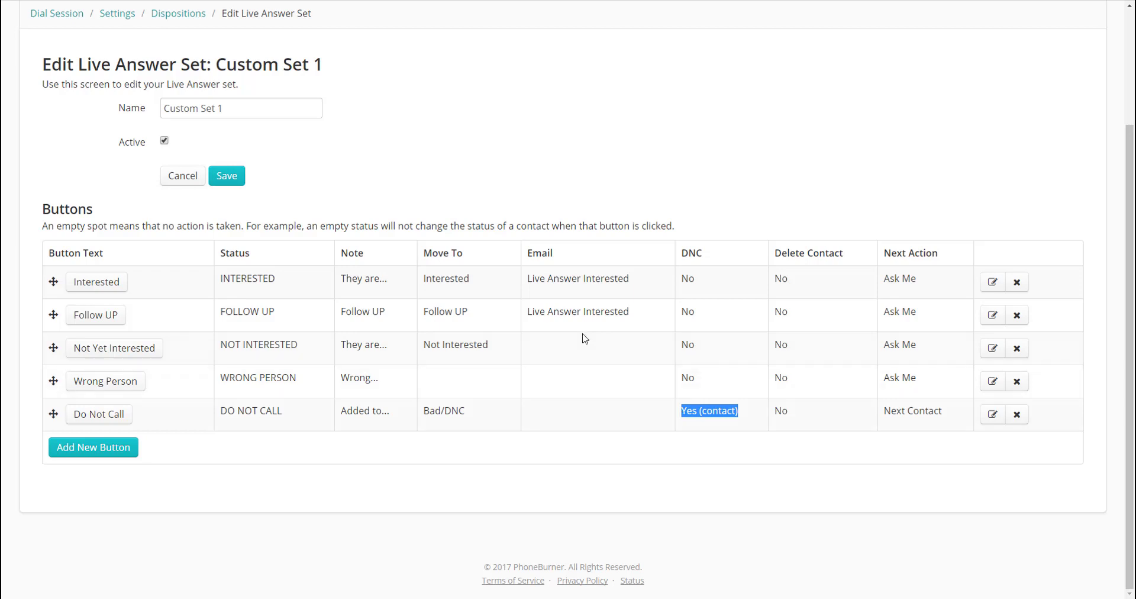
left_click(543, 357)
scroll(544, 364, "up", 3)
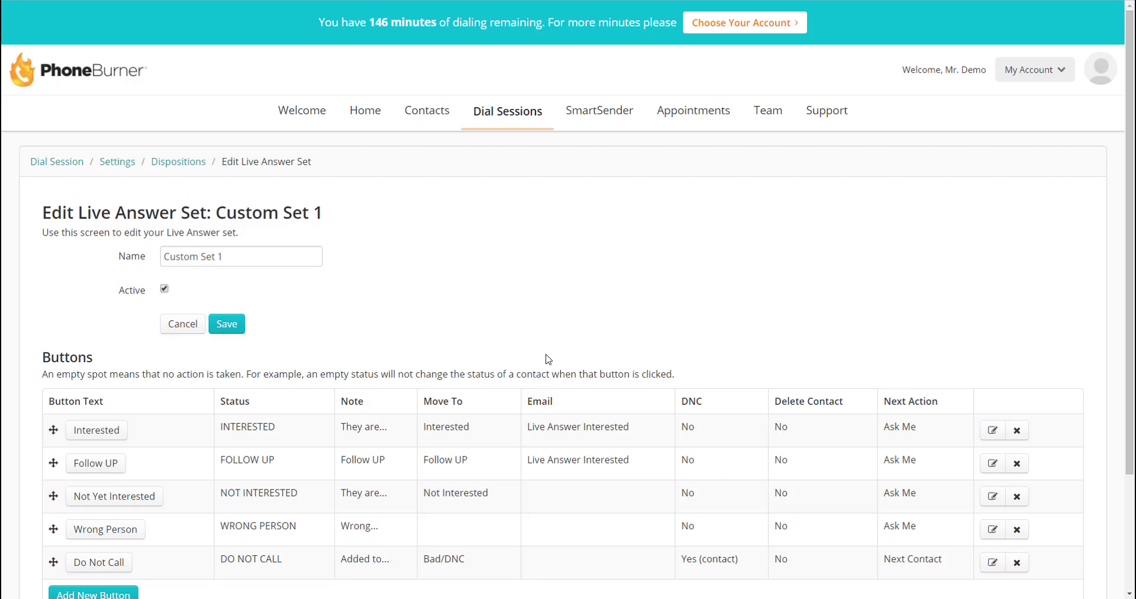
- Check the follow-up date in the Follow UP contact folder and view the Today's Follow Ups saved search
left_click(431, 108)
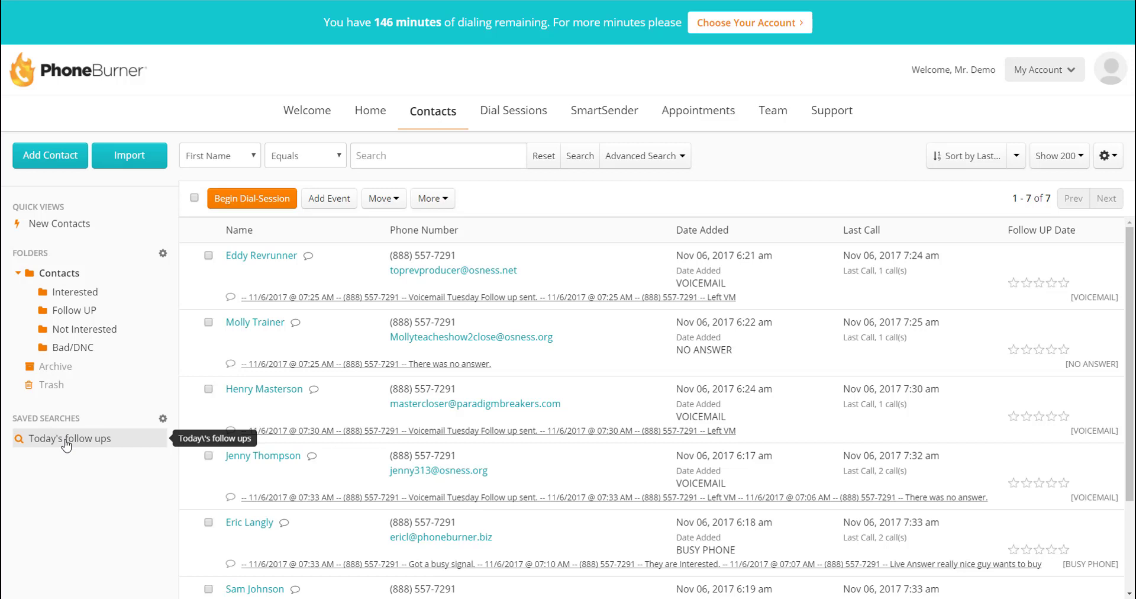
left_click(64, 310)
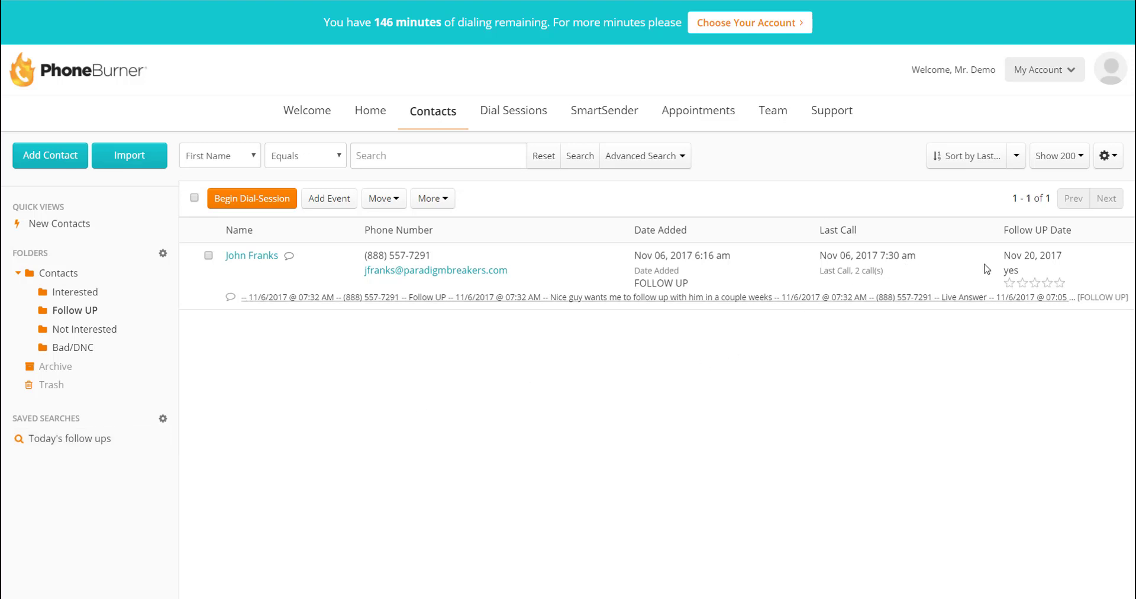
left_click(71, 438)
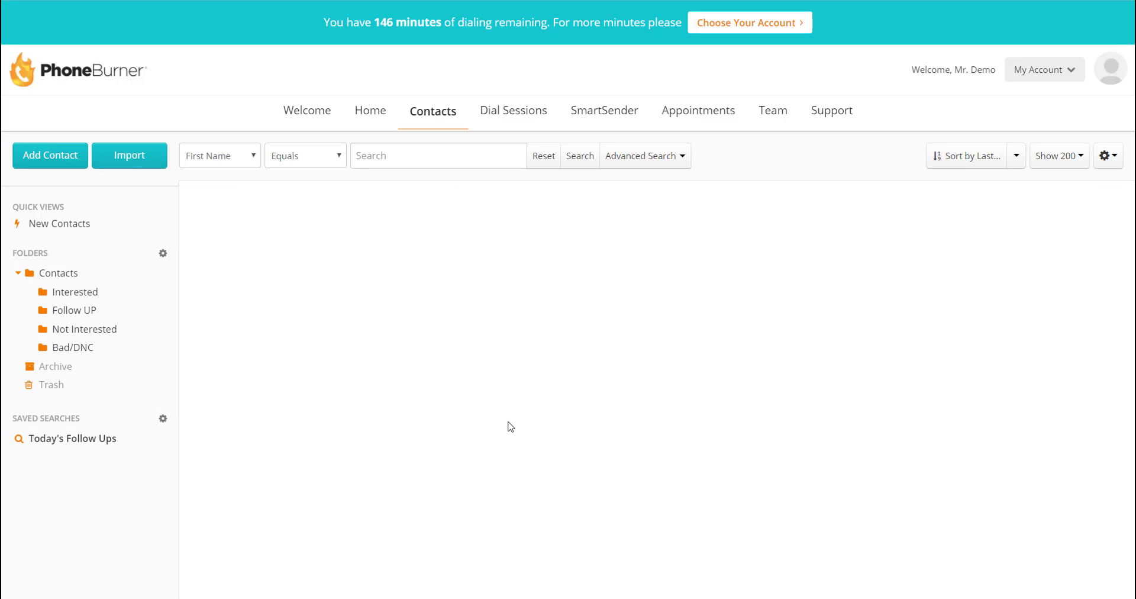
- Set the Follow UP Date of the contact in the Follow UP folder to Nov 6, 2017 and rerun the Today's Follow Ups search
left_click(90, 309)
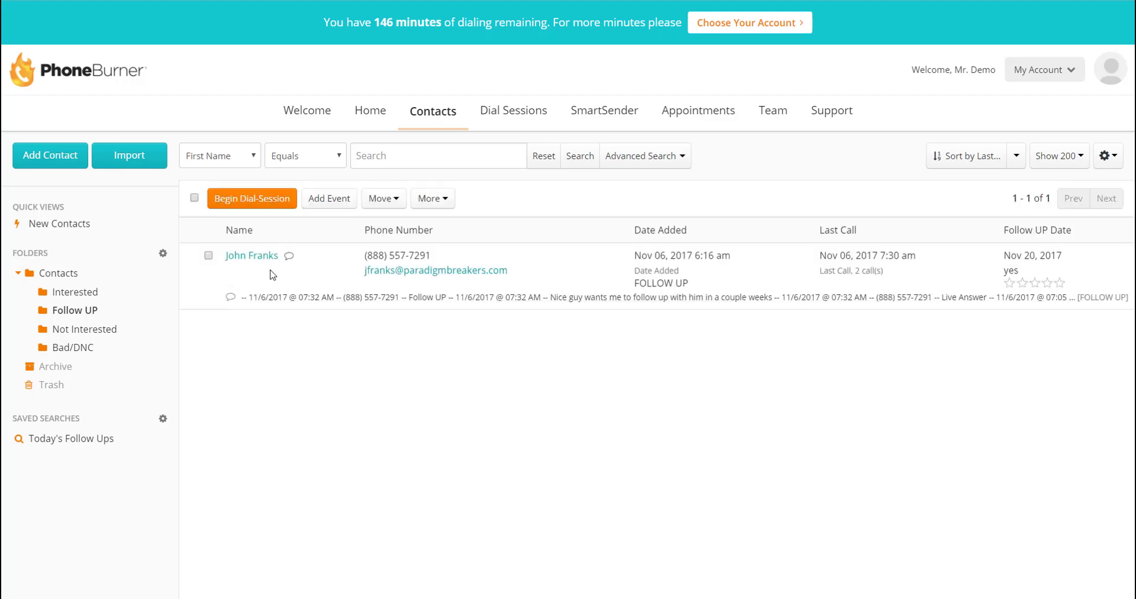
left_click(251, 257)
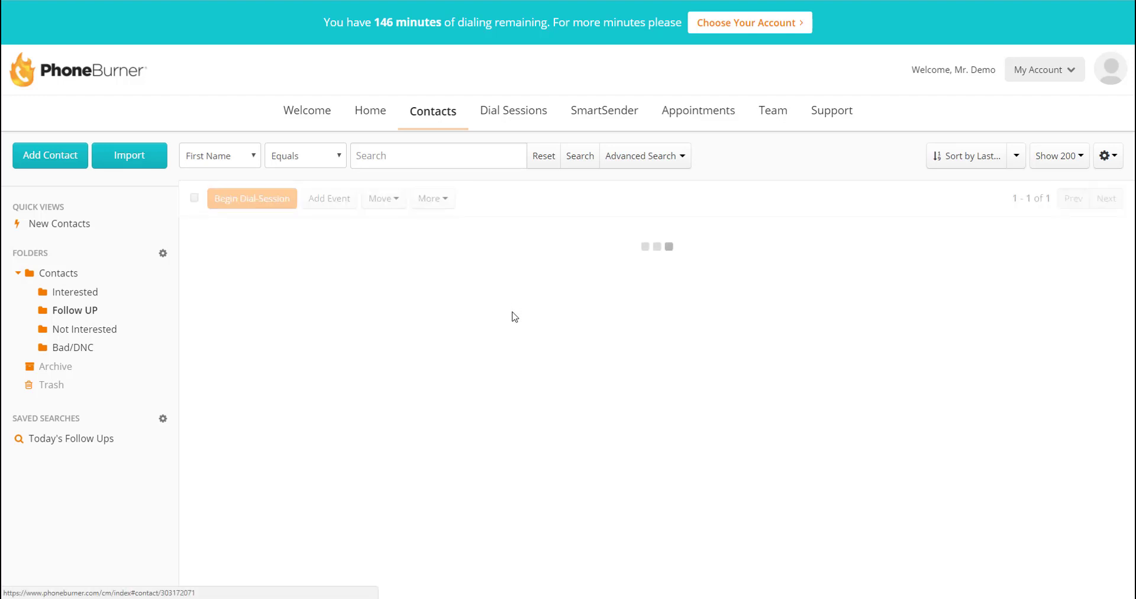
scroll(256, 396, "down", 1)
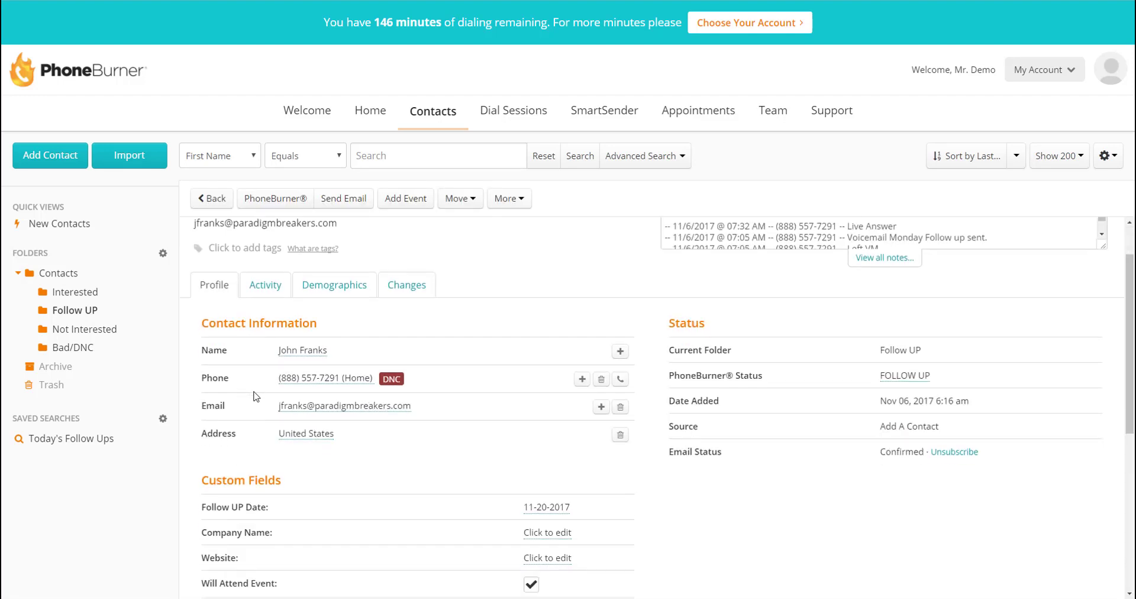
scroll(256, 396, "down", 2)
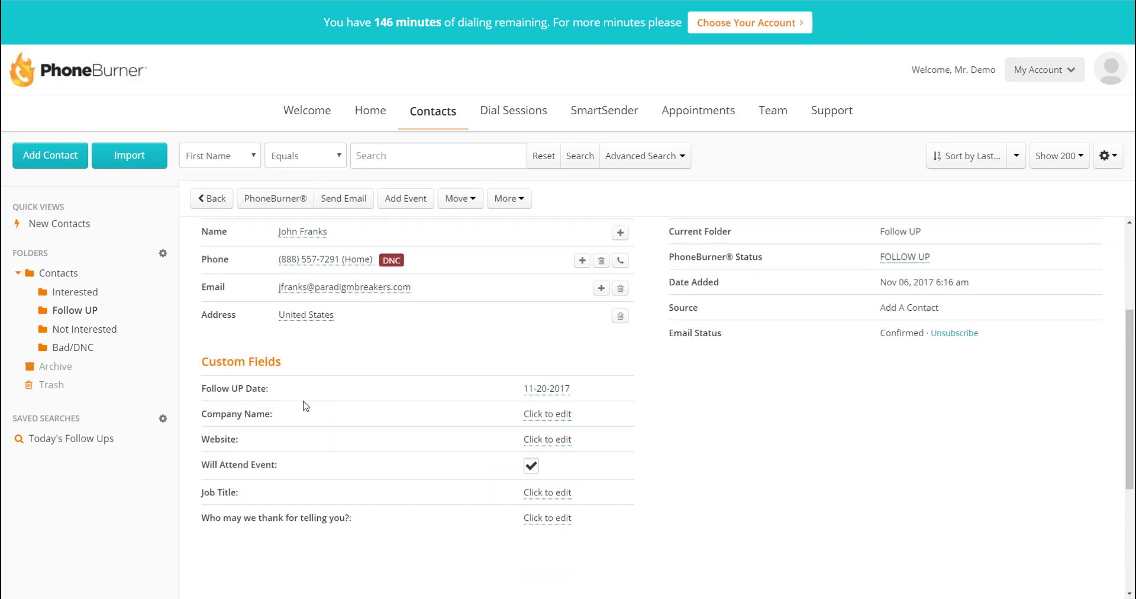
left_click(557, 393)
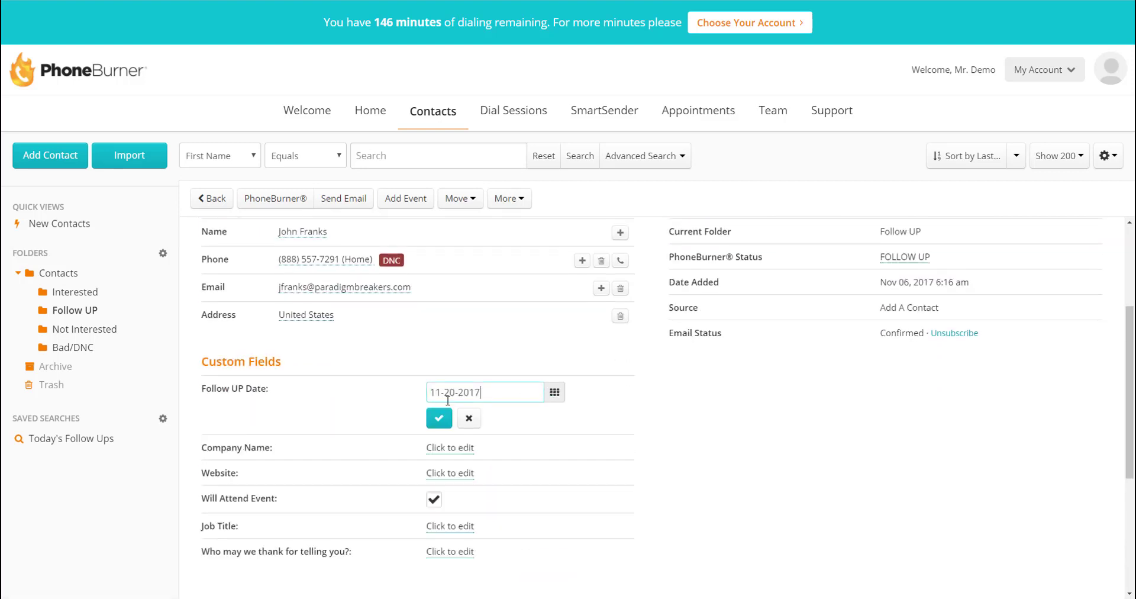
left_click(551, 398)
left_click(466, 474)
left_click(440, 420)
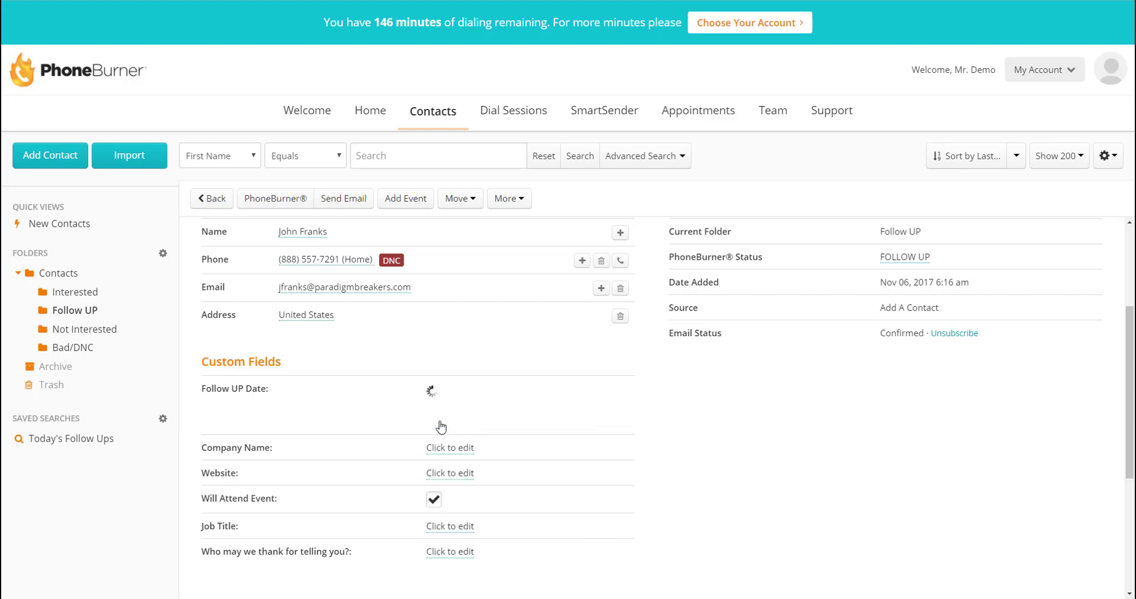
left_click(106, 443)
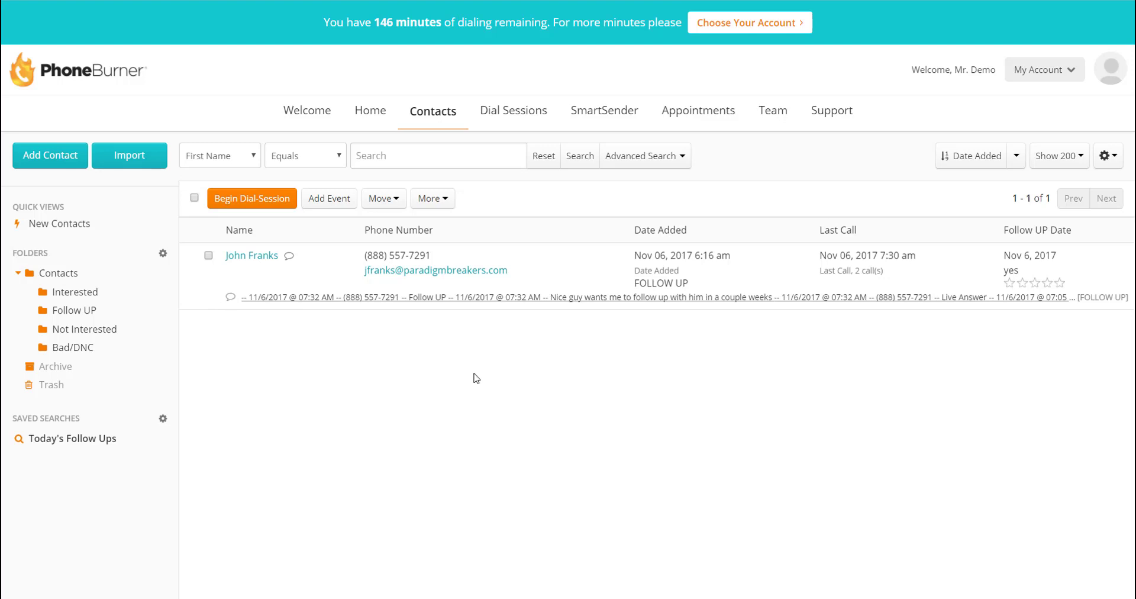
- Look over the Advanced Search criteria for folders, custom fields, PhoneBurner status and tags, and close the search without running it
left_click(636, 158)
left_click(267, 99)
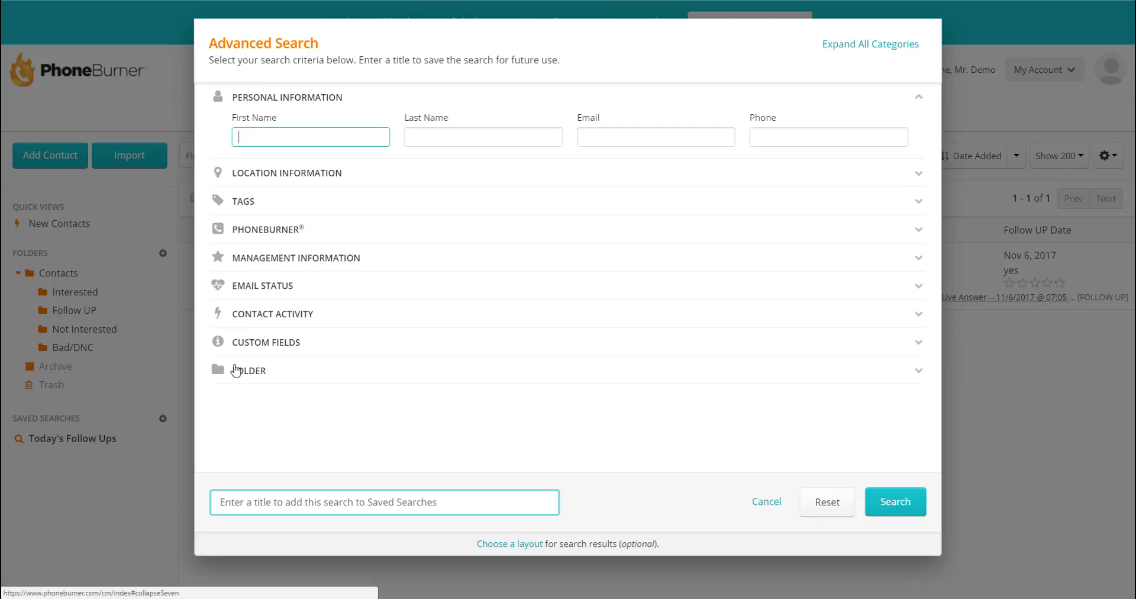
left_click(271, 371)
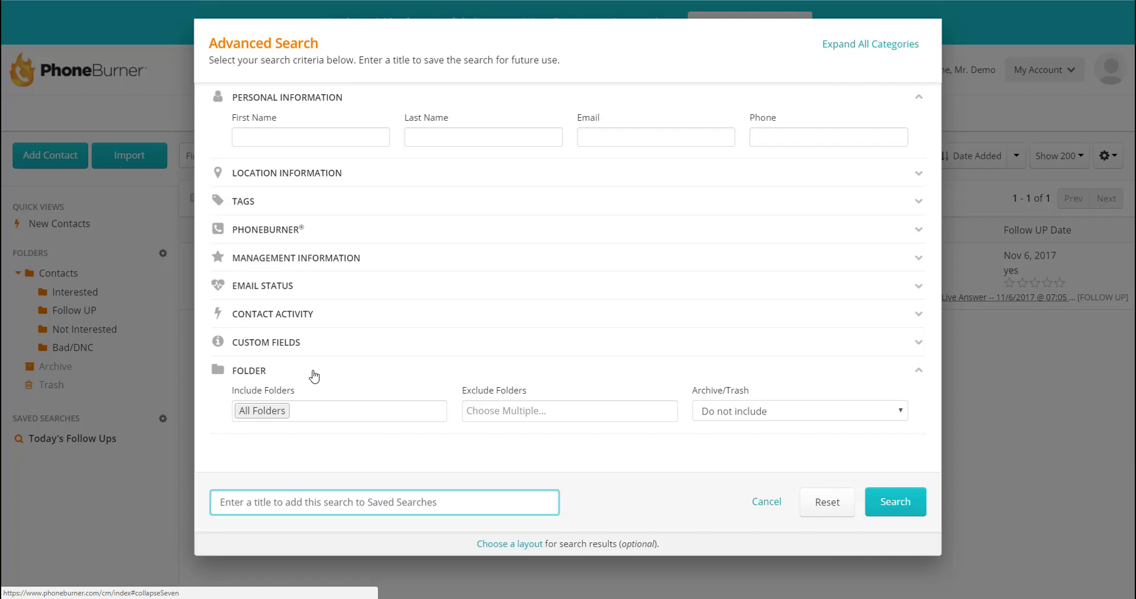
left_click(278, 344)
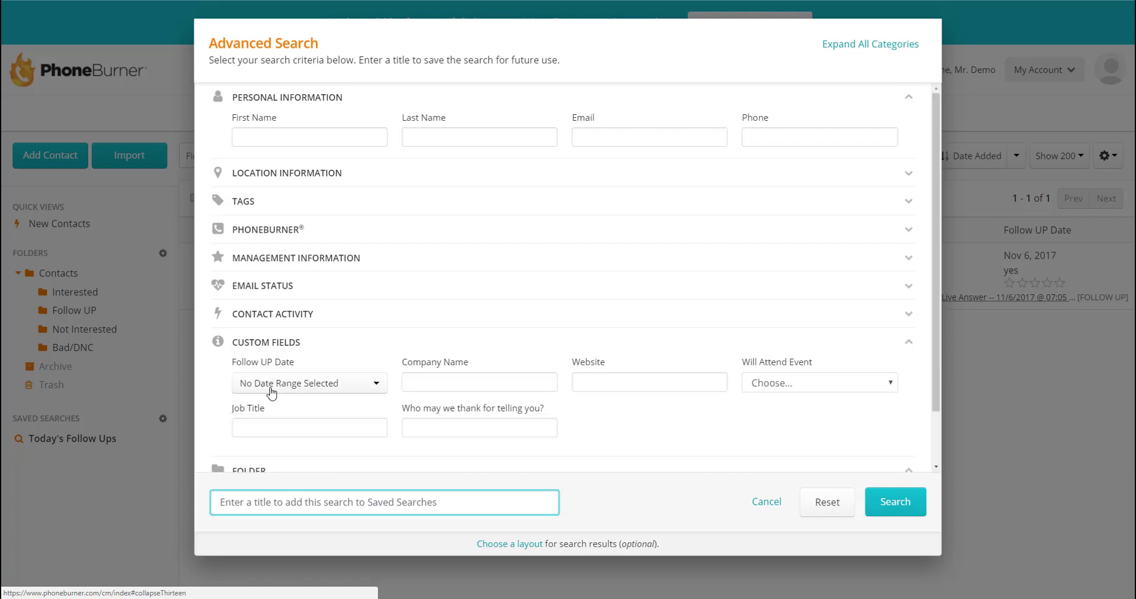
left_click(274, 230)
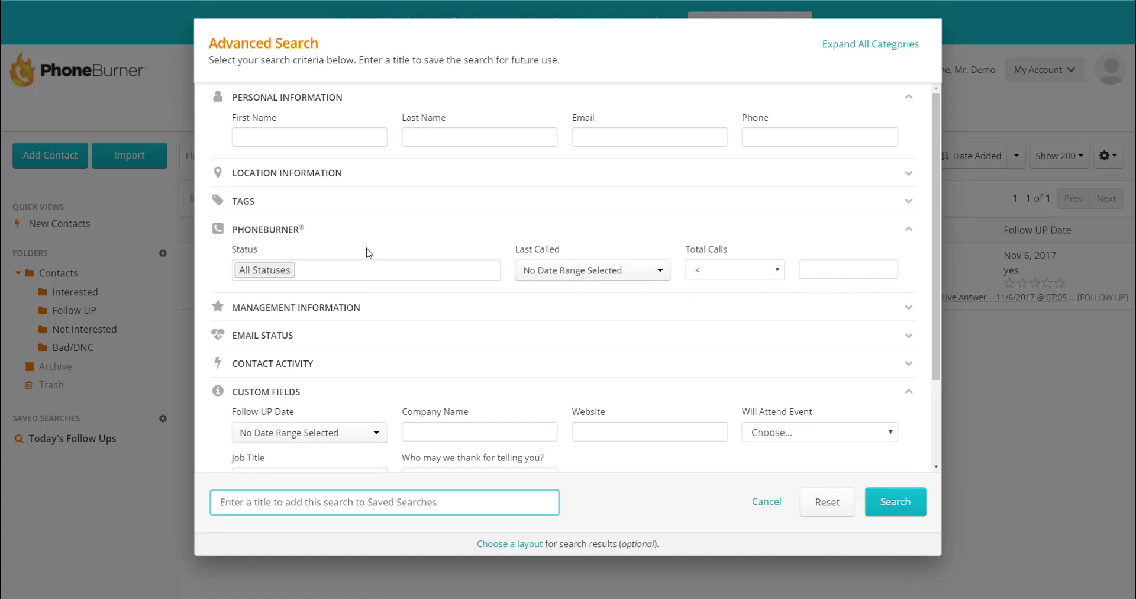
left_click(303, 210)
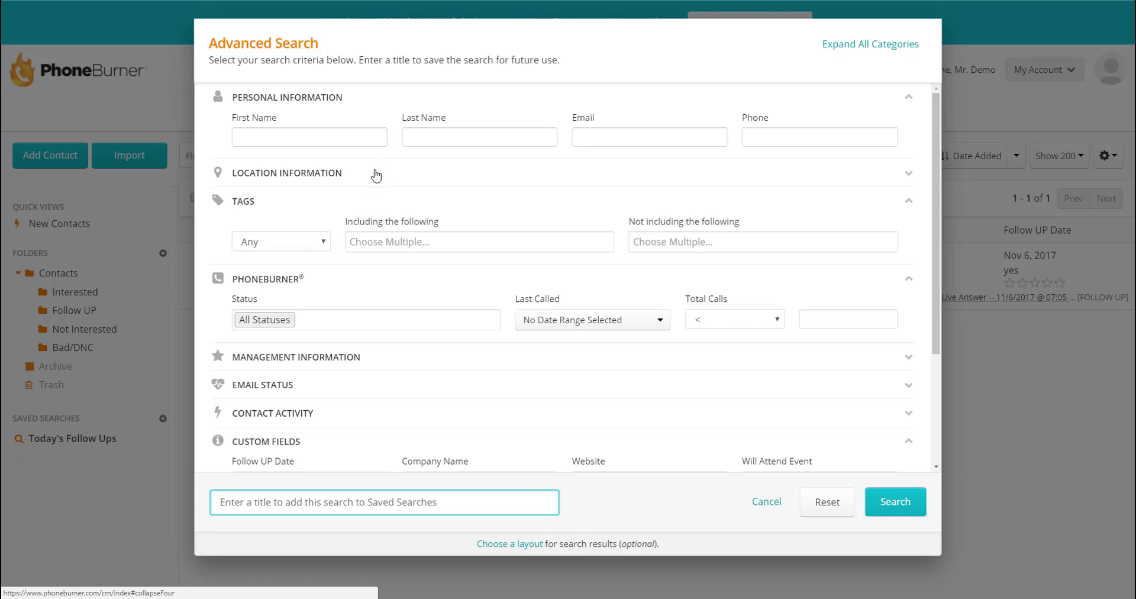
left_click(765, 502)
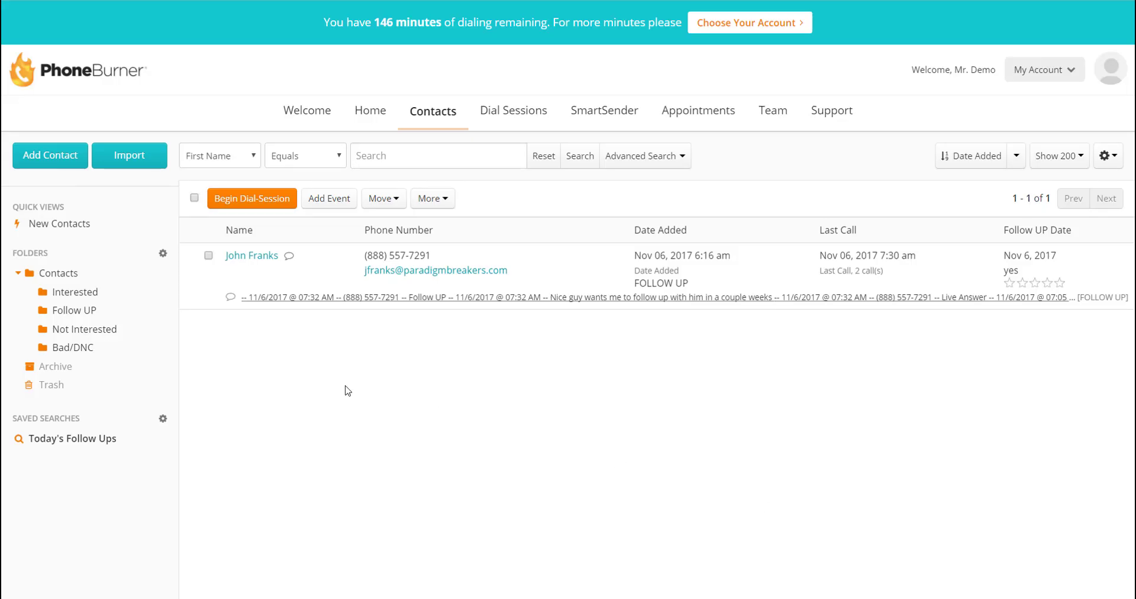
- Open the Support page
left_click(834, 122)
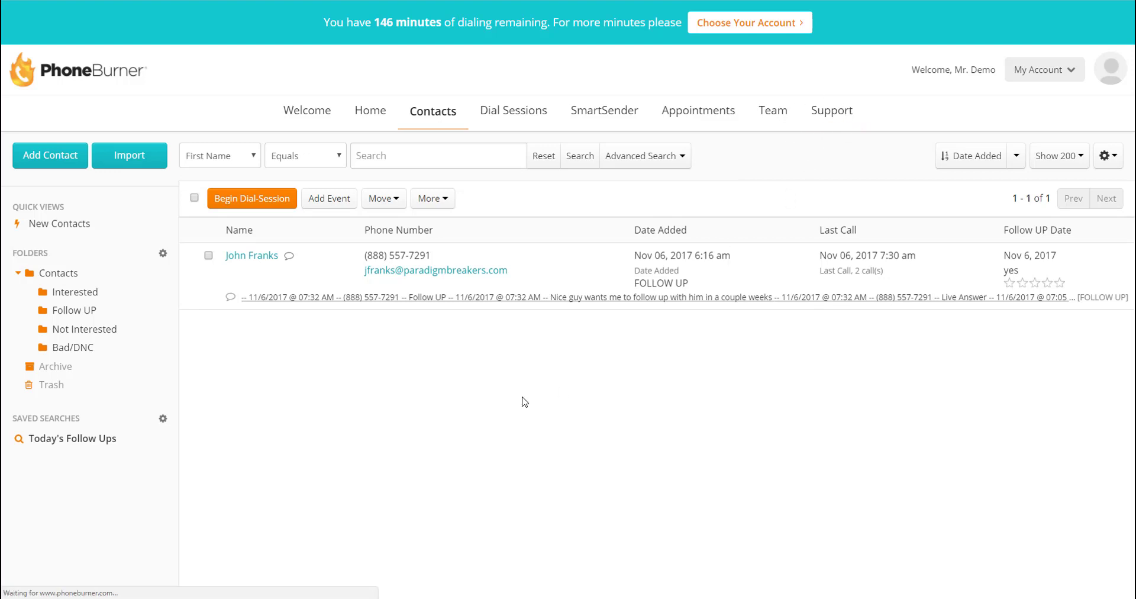